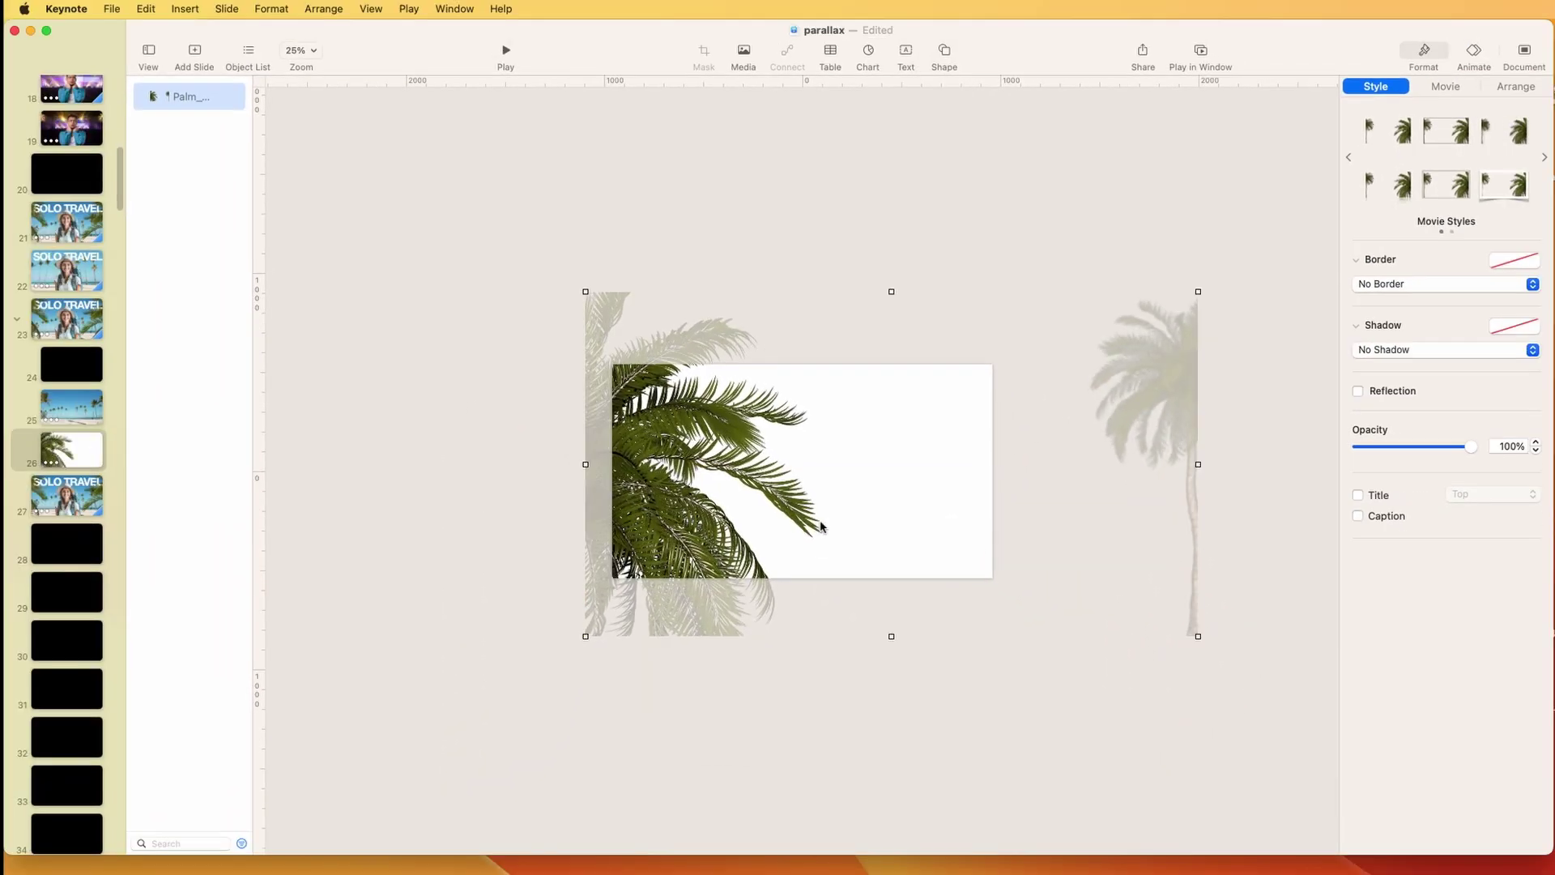
# - Nudge the palm-tree movies on SOLO TRAVEL slide 27, then duplicate the slide
pyautogui.click(86, 495)
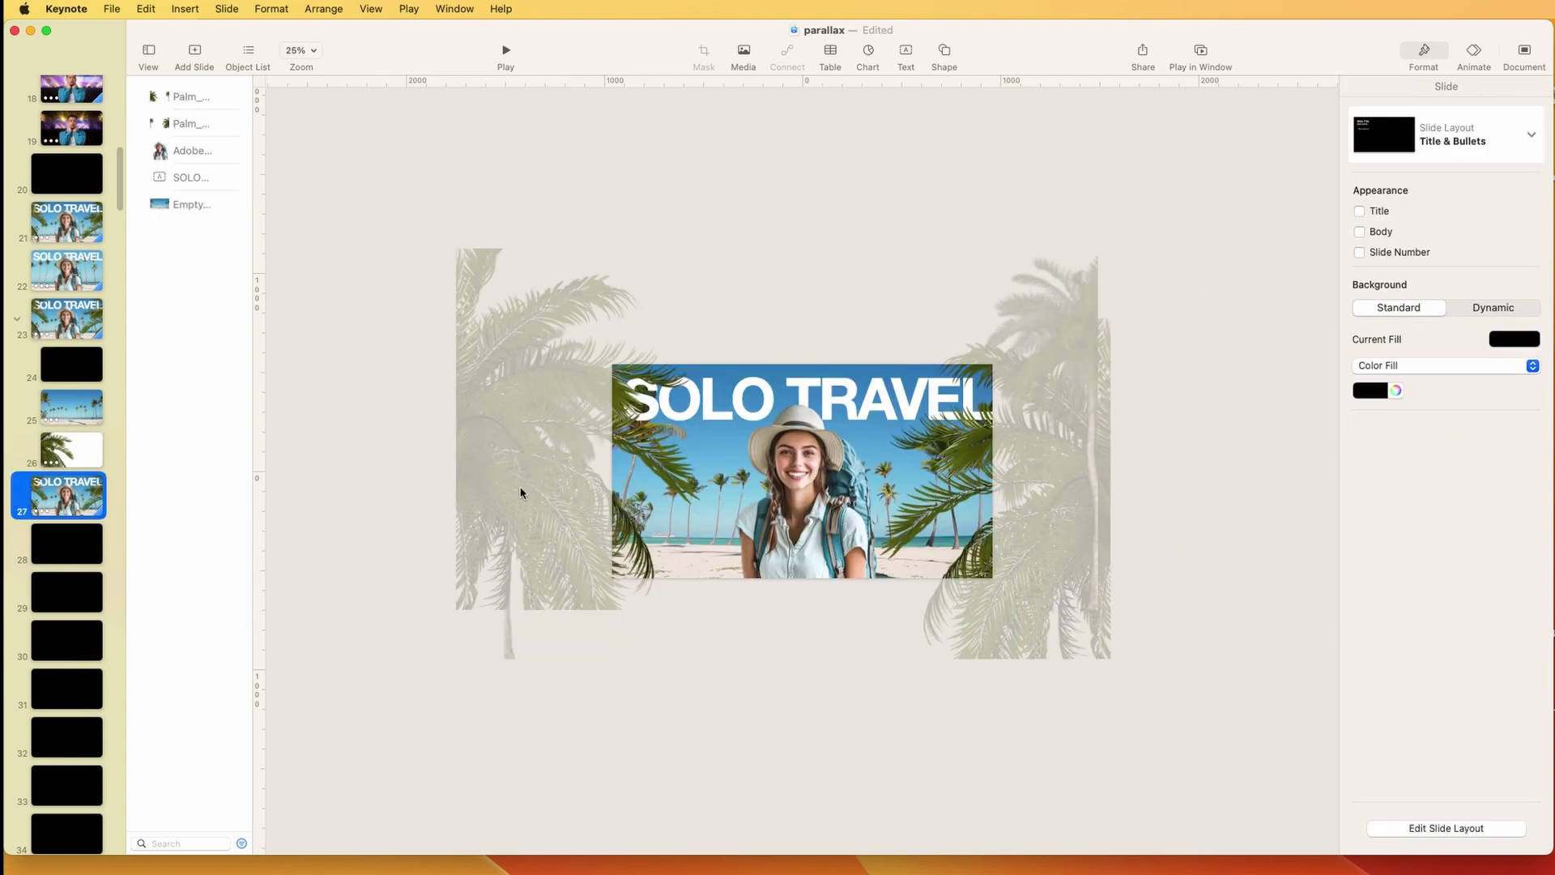
pyautogui.moveTo(570, 448)
pyautogui.mouseDown()
pyautogui.moveTo(489, 347)
pyautogui.moveTo(483, 364)
pyautogui.moveTo(600, 349)
pyautogui.moveTo(658, 385)
pyautogui.moveTo(633, 400)
pyautogui.moveTo(658, 396)
pyautogui.moveTo(618, 456)
pyautogui.moveTo(569, 446)
pyautogui.mouseUp()
pyautogui.moveTo(1001, 642)
pyautogui.mouseDown()
pyautogui.moveTo(1010, 628)
pyautogui.moveTo(996, 650)
pyautogui.mouseUp()
pyautogui.click(755, 567)
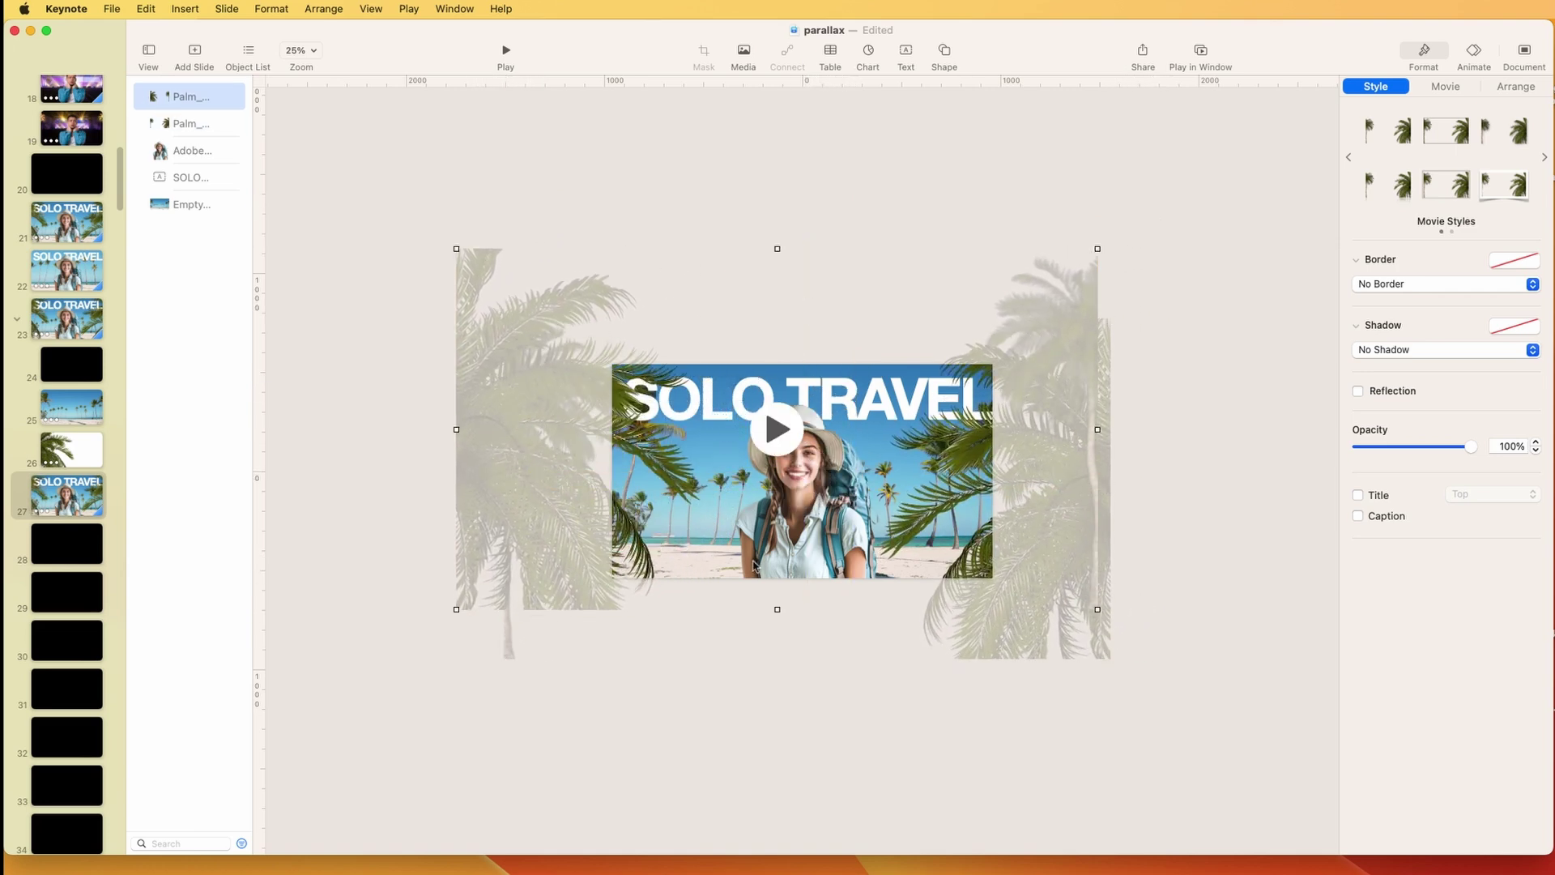
pyautogui.click(96, 507)
pyautogui.press('super+d')
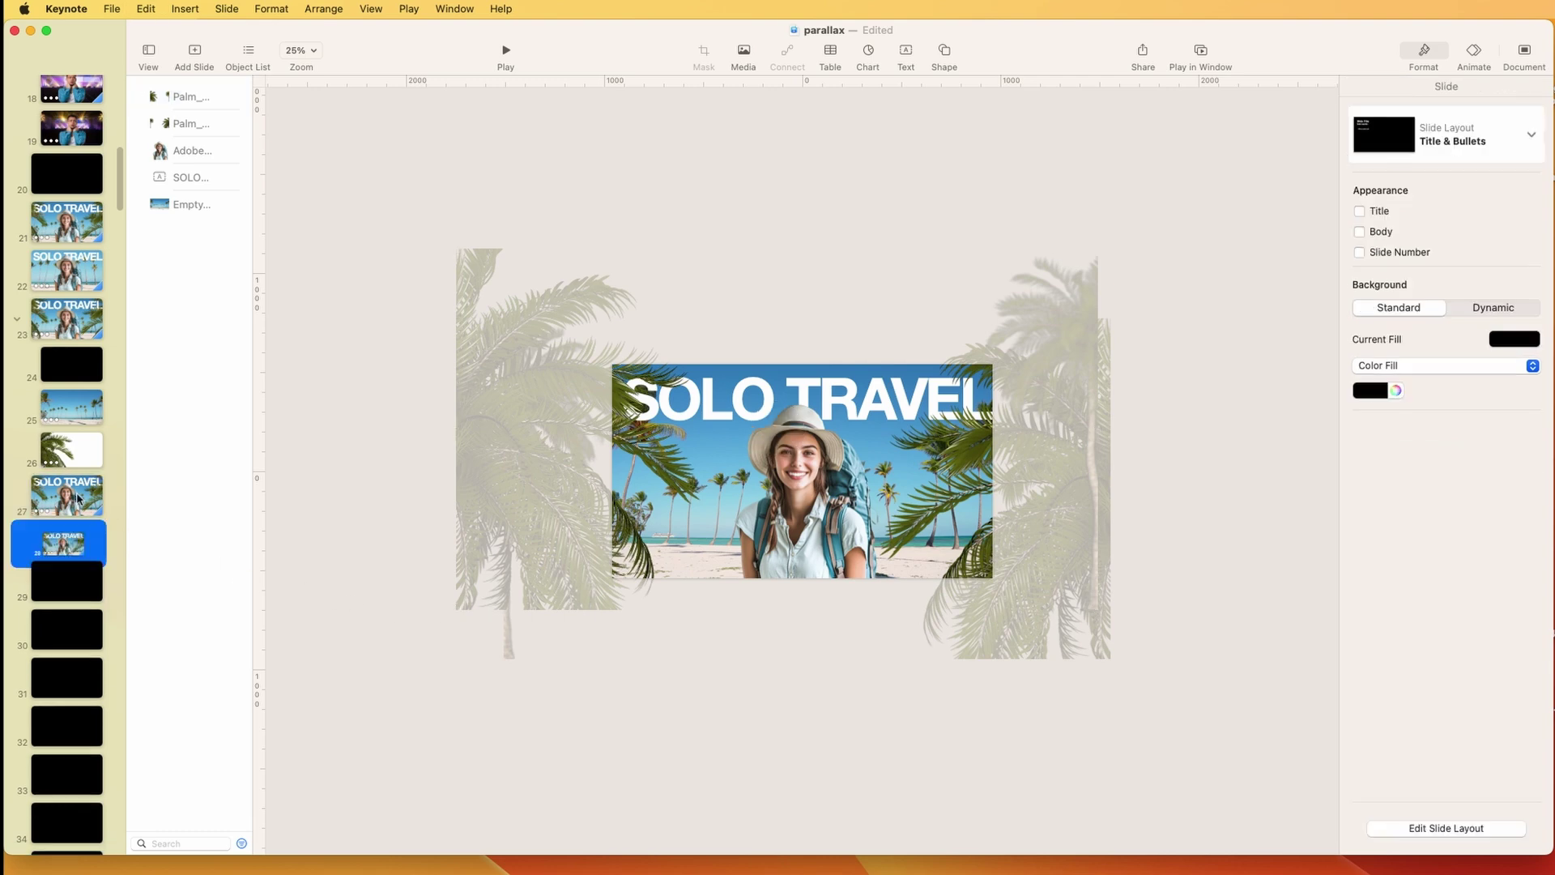
# - On slide 28, enlarge the right and left palm-tree movies and spread them out
pyautogui.click(527, 533)
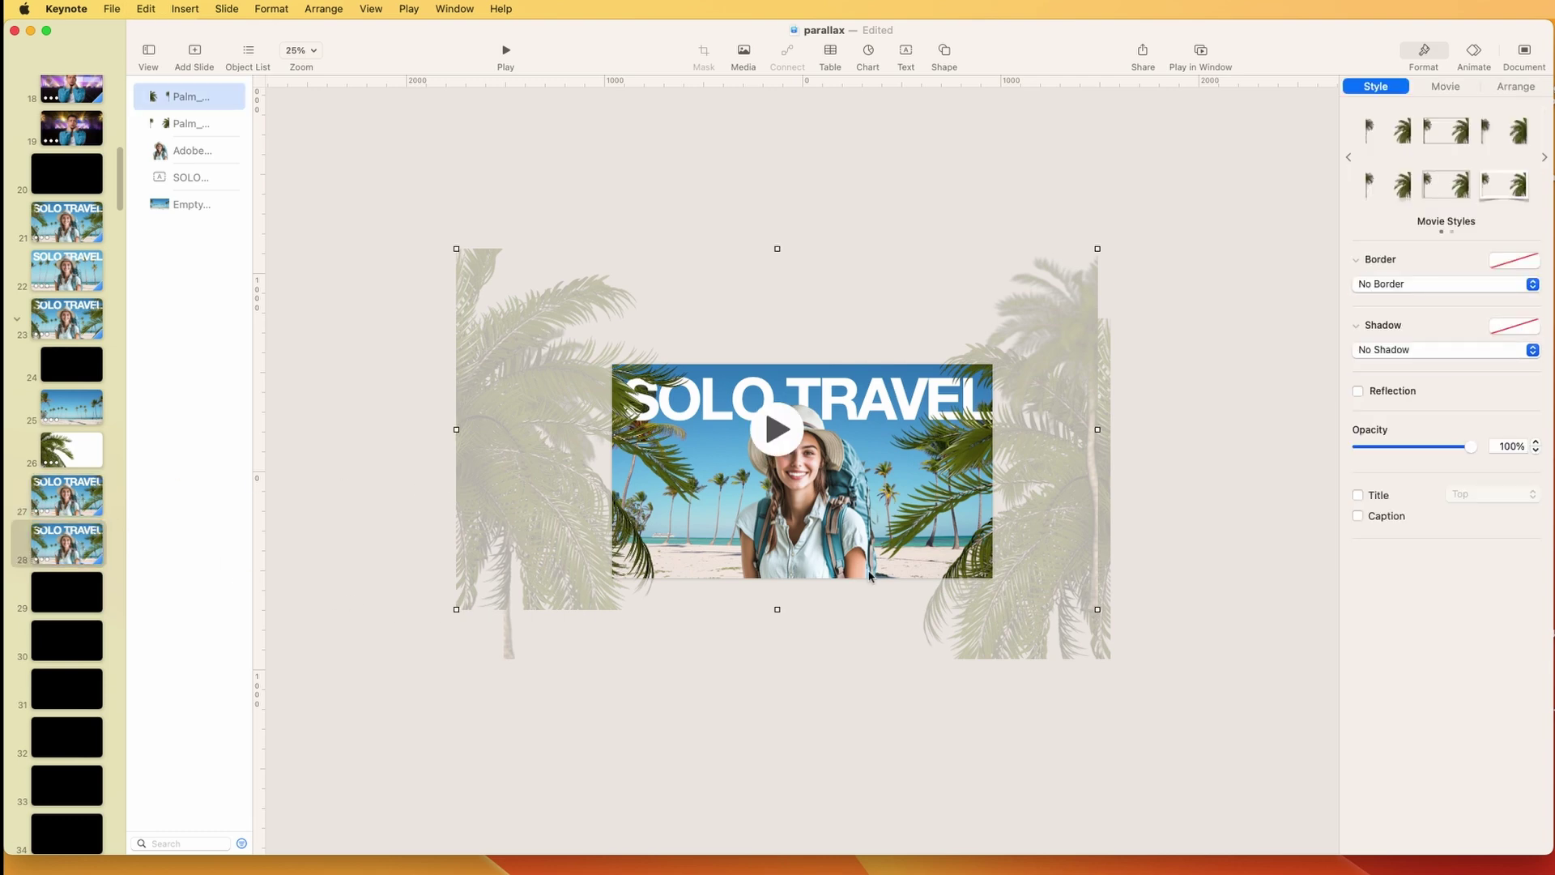
pyautogui.click(1024, 630)
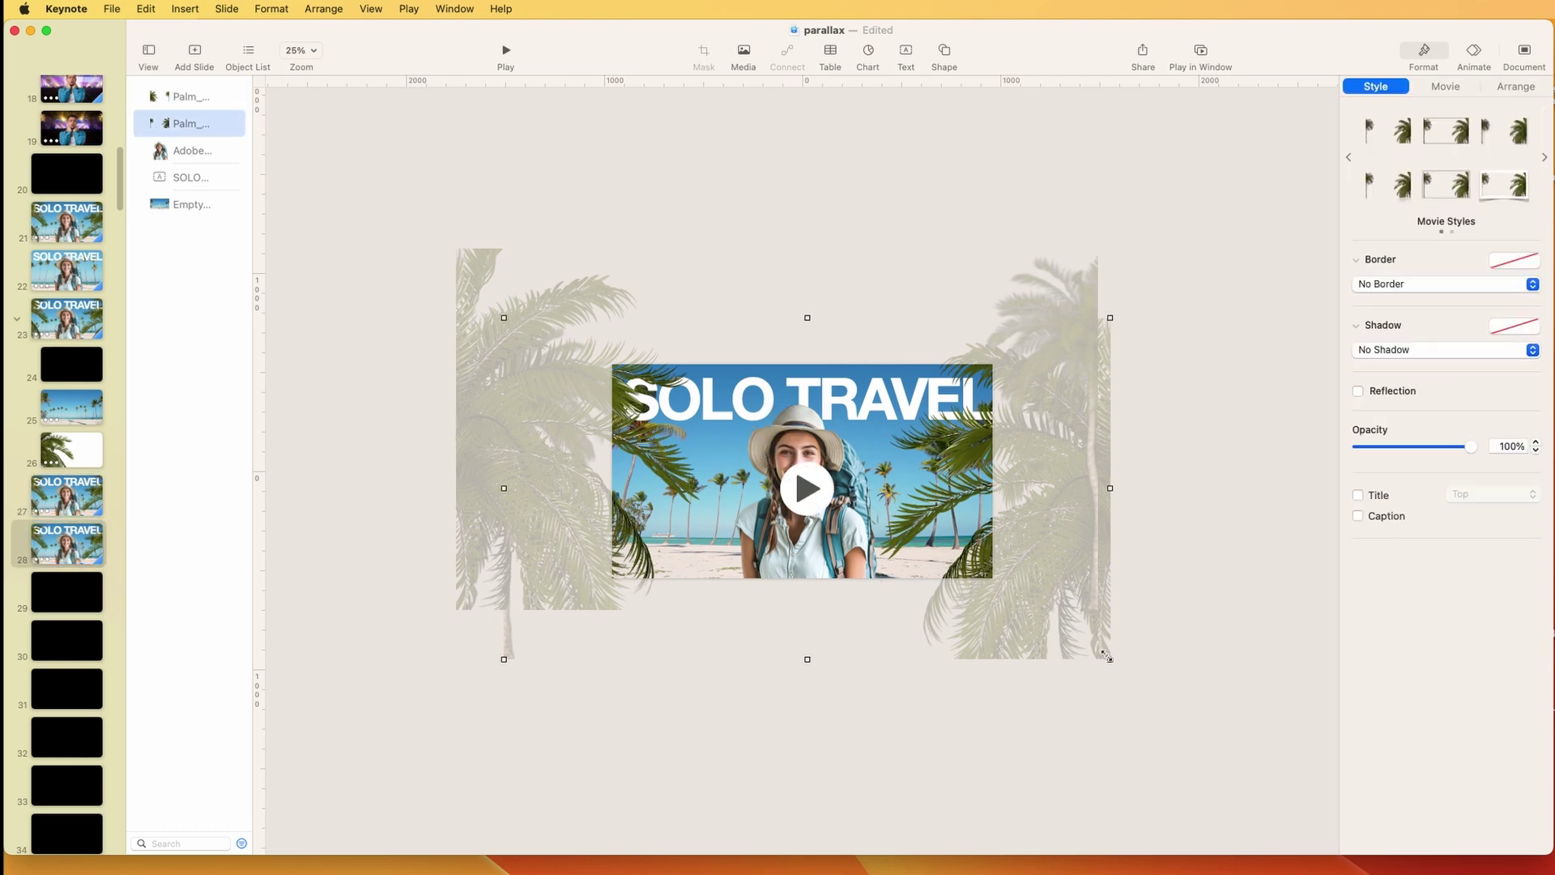
pyautogui.moveTo(1106, 656); pyautogui.dragTo(1347, 826)
pyautogui.moveTo(1256, 739); pyautogui.dragTo(1024, 669)
pyautogui.moveTo(1160, 639); pyautogui.dragTo(1327, 471)
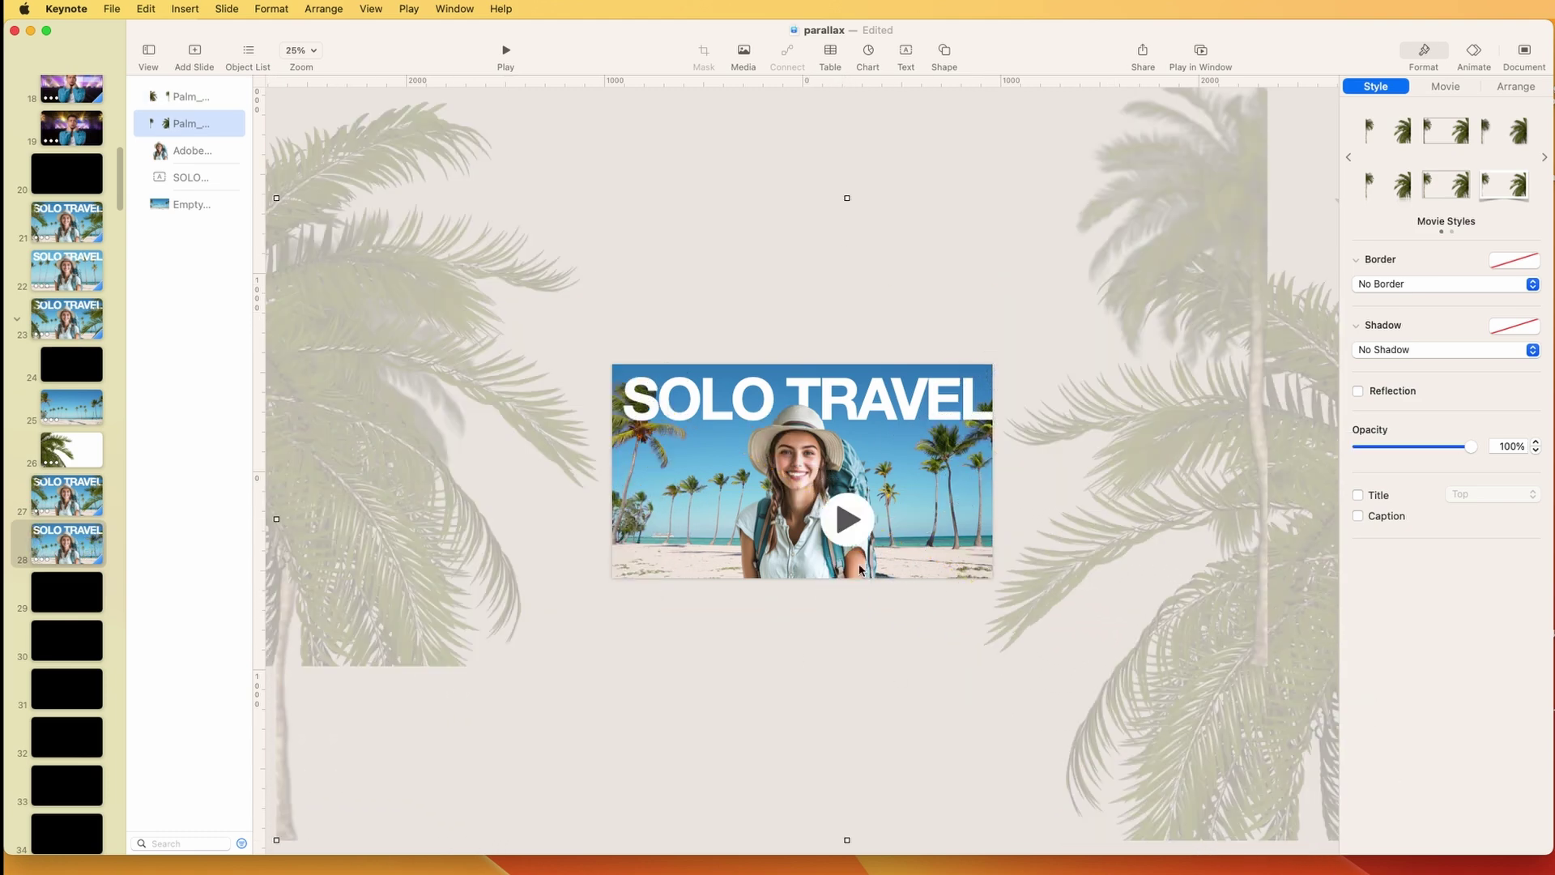
# - Scale the SOLO TRAVEL background video to 2492 × 1402 pt, then return to slide 27
pyautogui.click(174, 209)
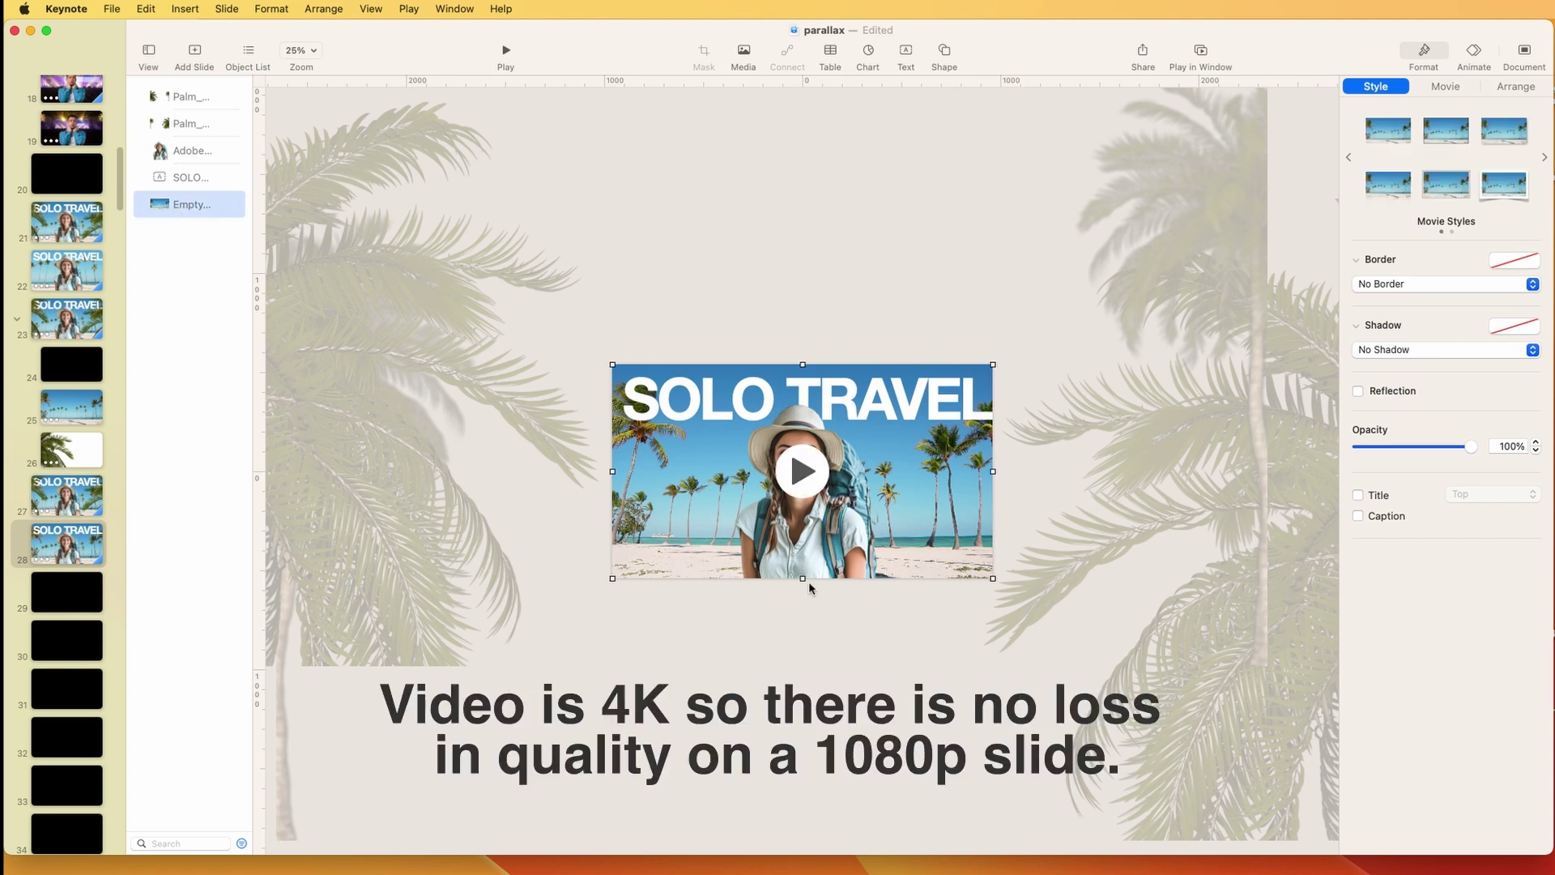
pyautogui.moveTo(801, 576)
pyautogui.mouseDown()
pyautogui.moveTo(793, 680)
pyautogui.moveTo(787, 576)
pyautogui.mouseUp()
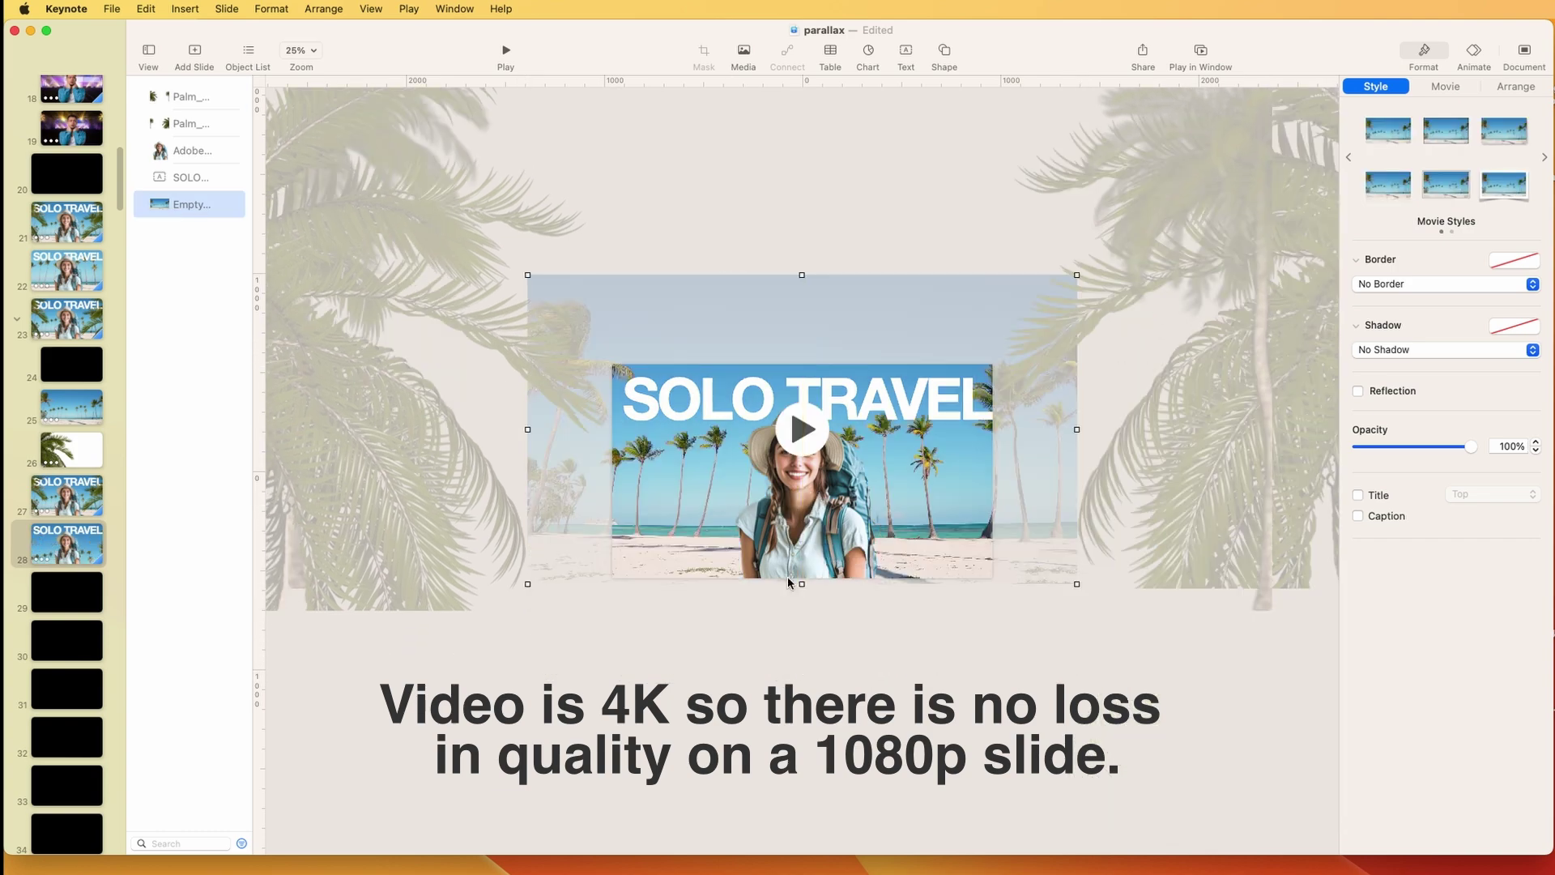
pyautogui.click(59, 496)
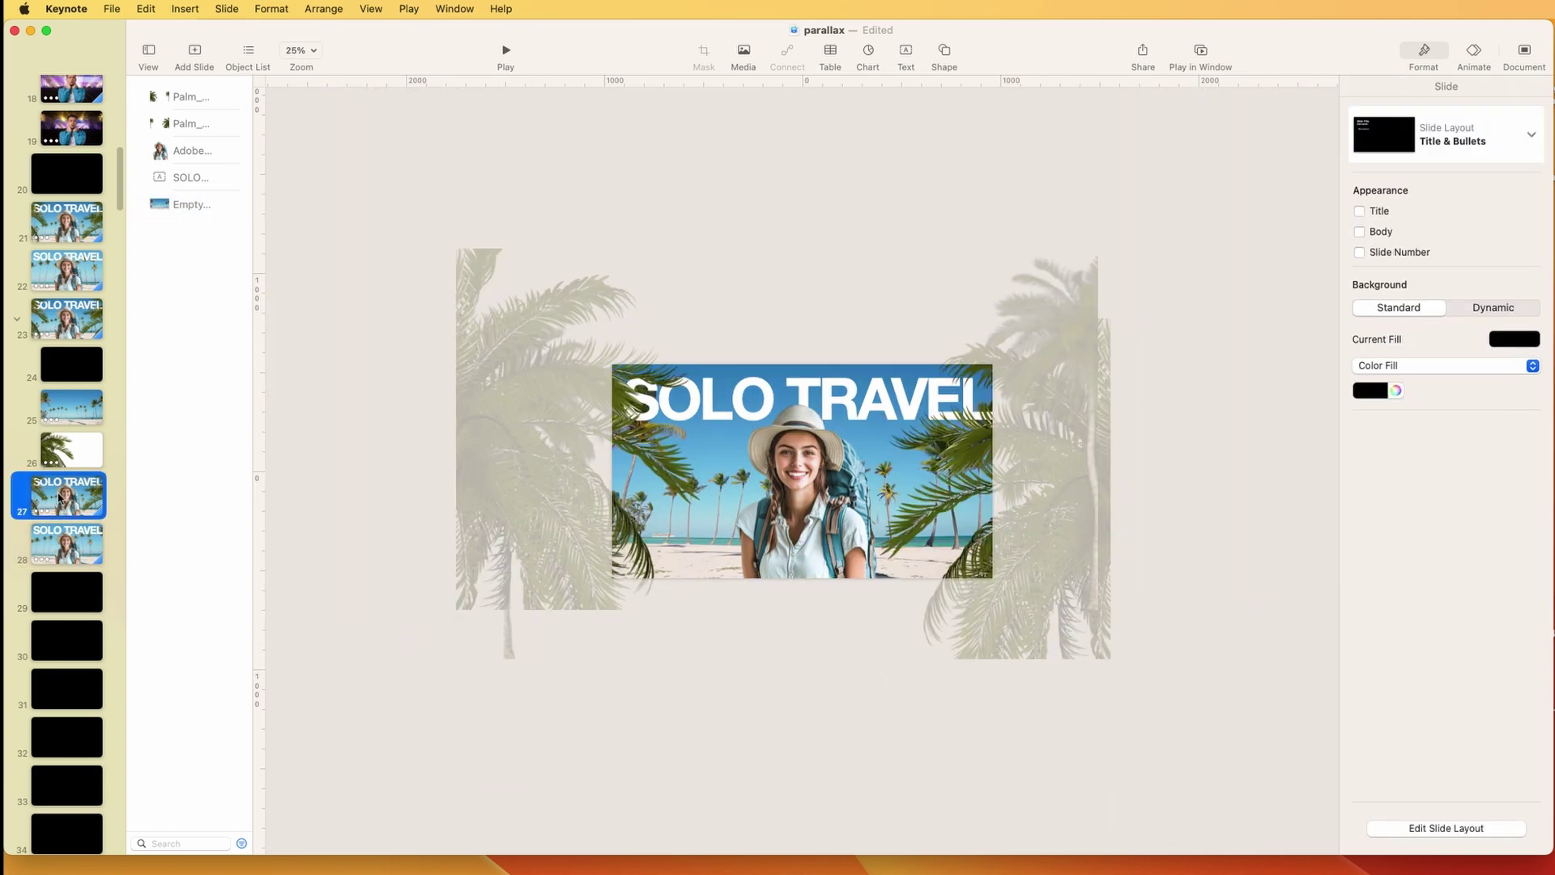
# - Go to the duplicated slide 28
pyautogui.click(73, 543)
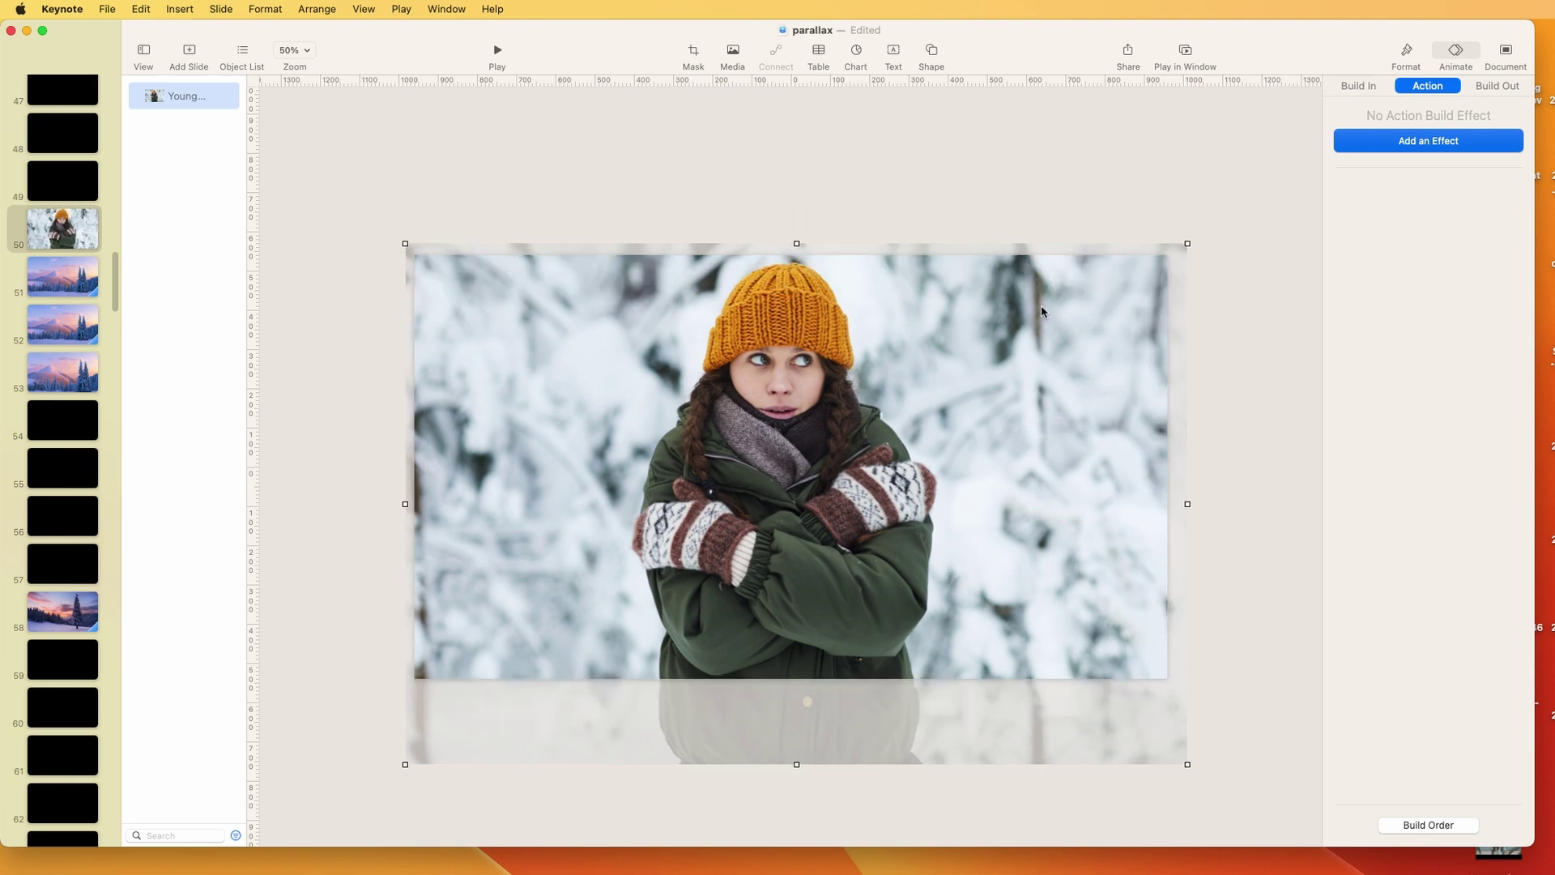
# - Remove the snowy background from the woman's photo and reselect the cut-out
pyautogui.click(1406, 52)
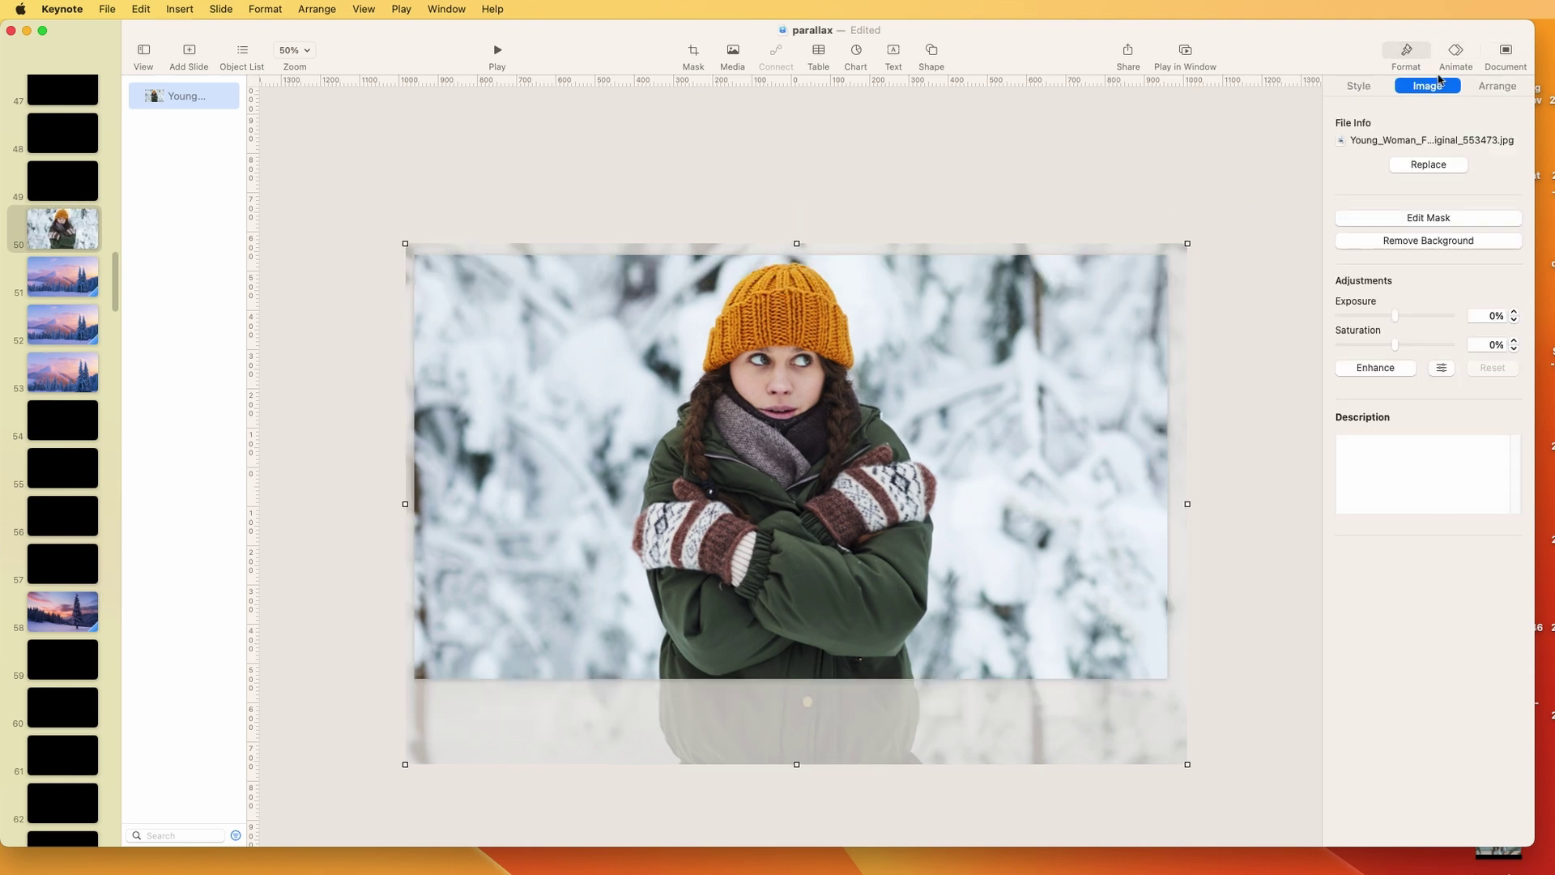
pyautogui.click(1393, 241)
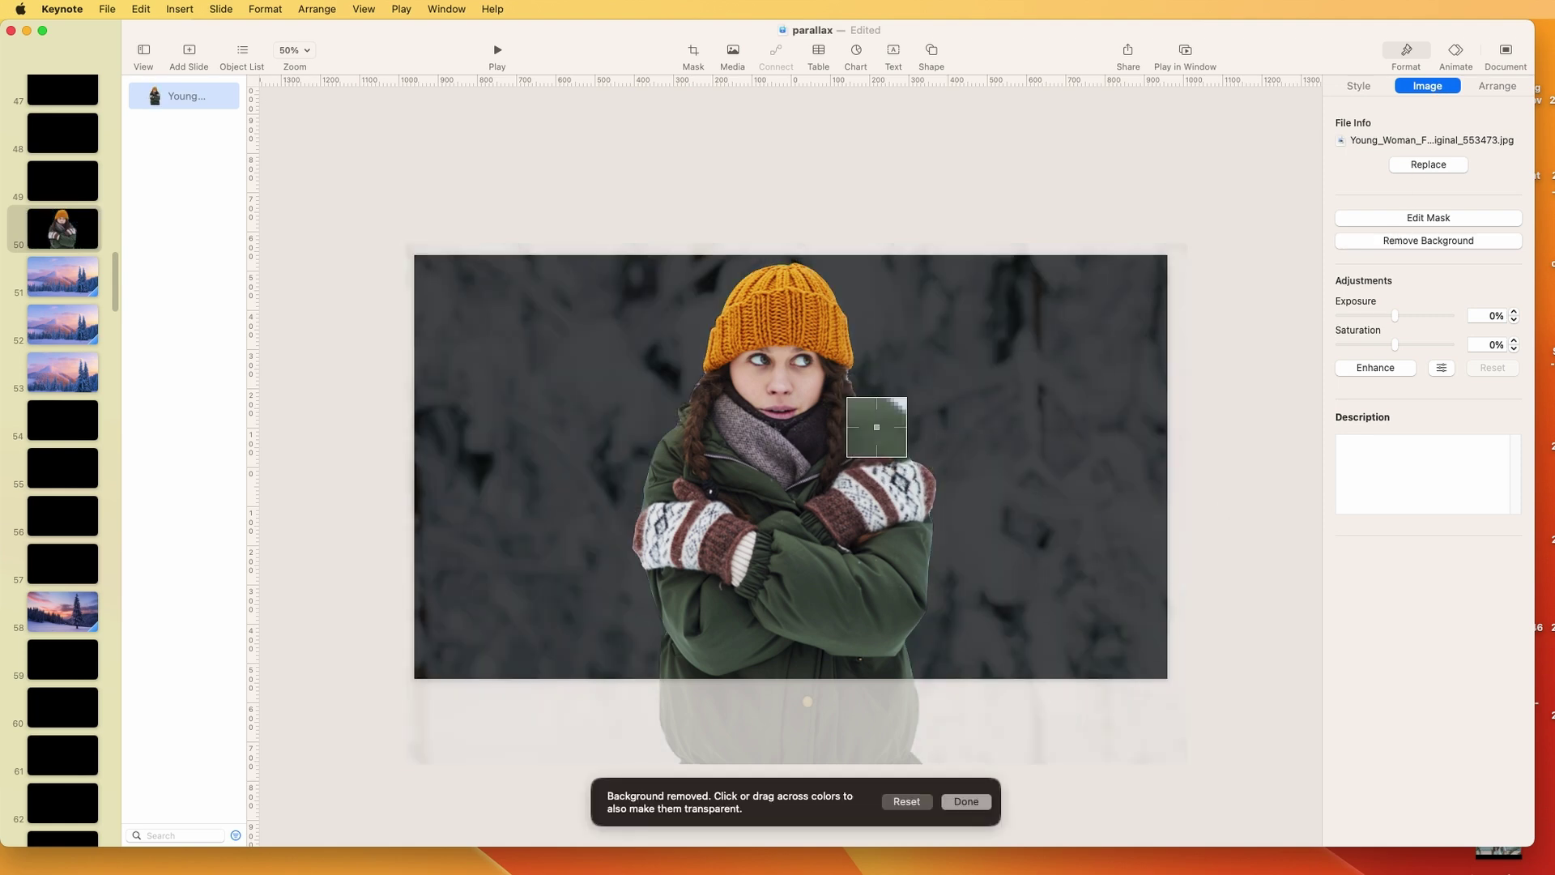
pyautogui.click(963, 800)
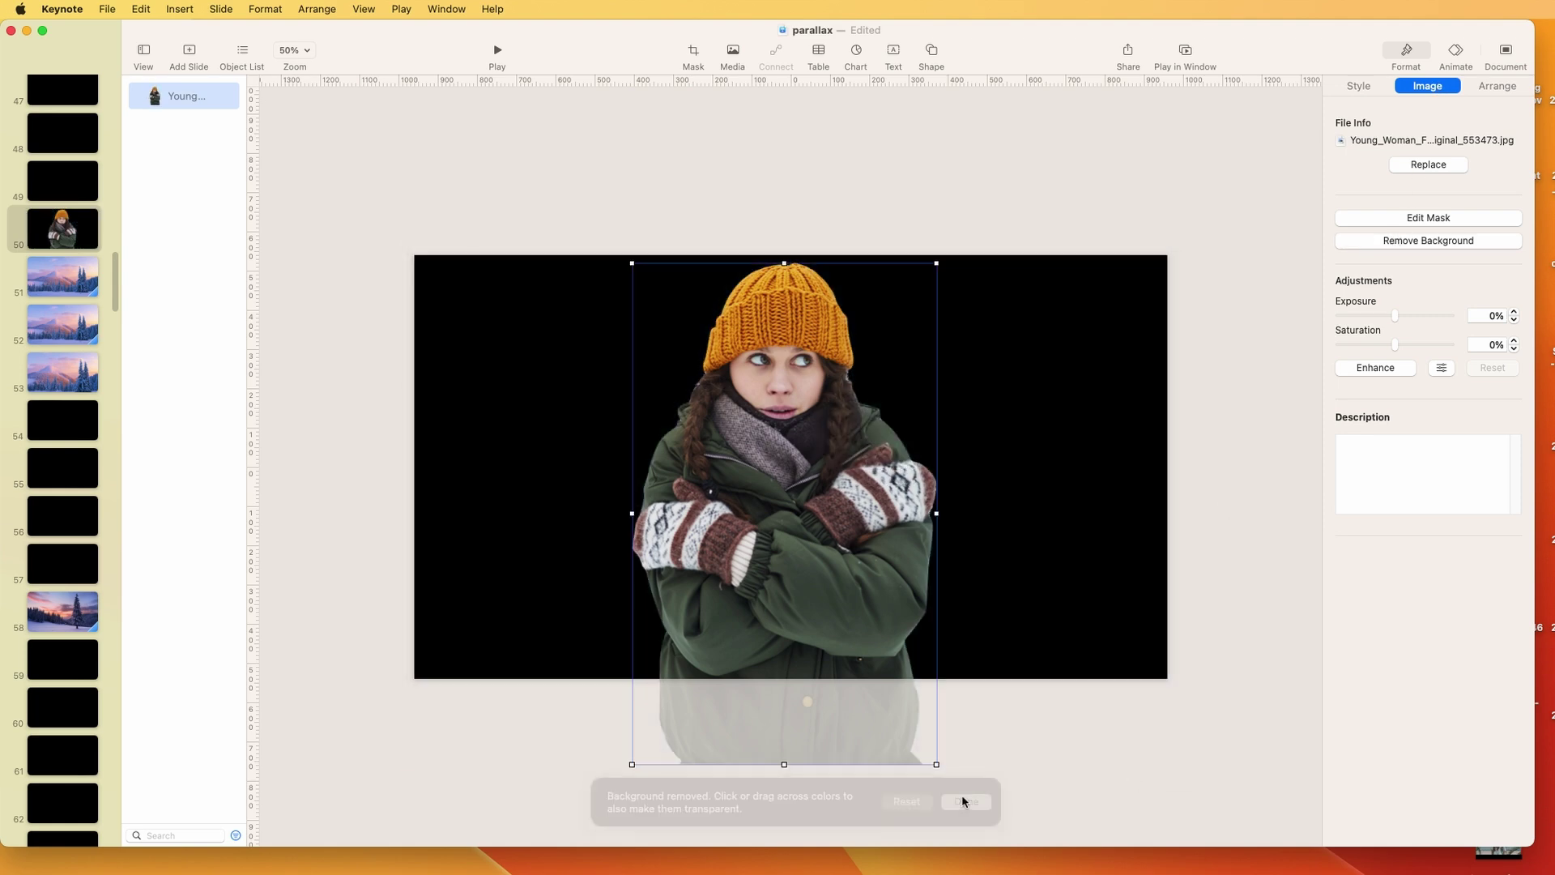
pyautogui.click(988, 738)
pyautogui.click(780, 592)
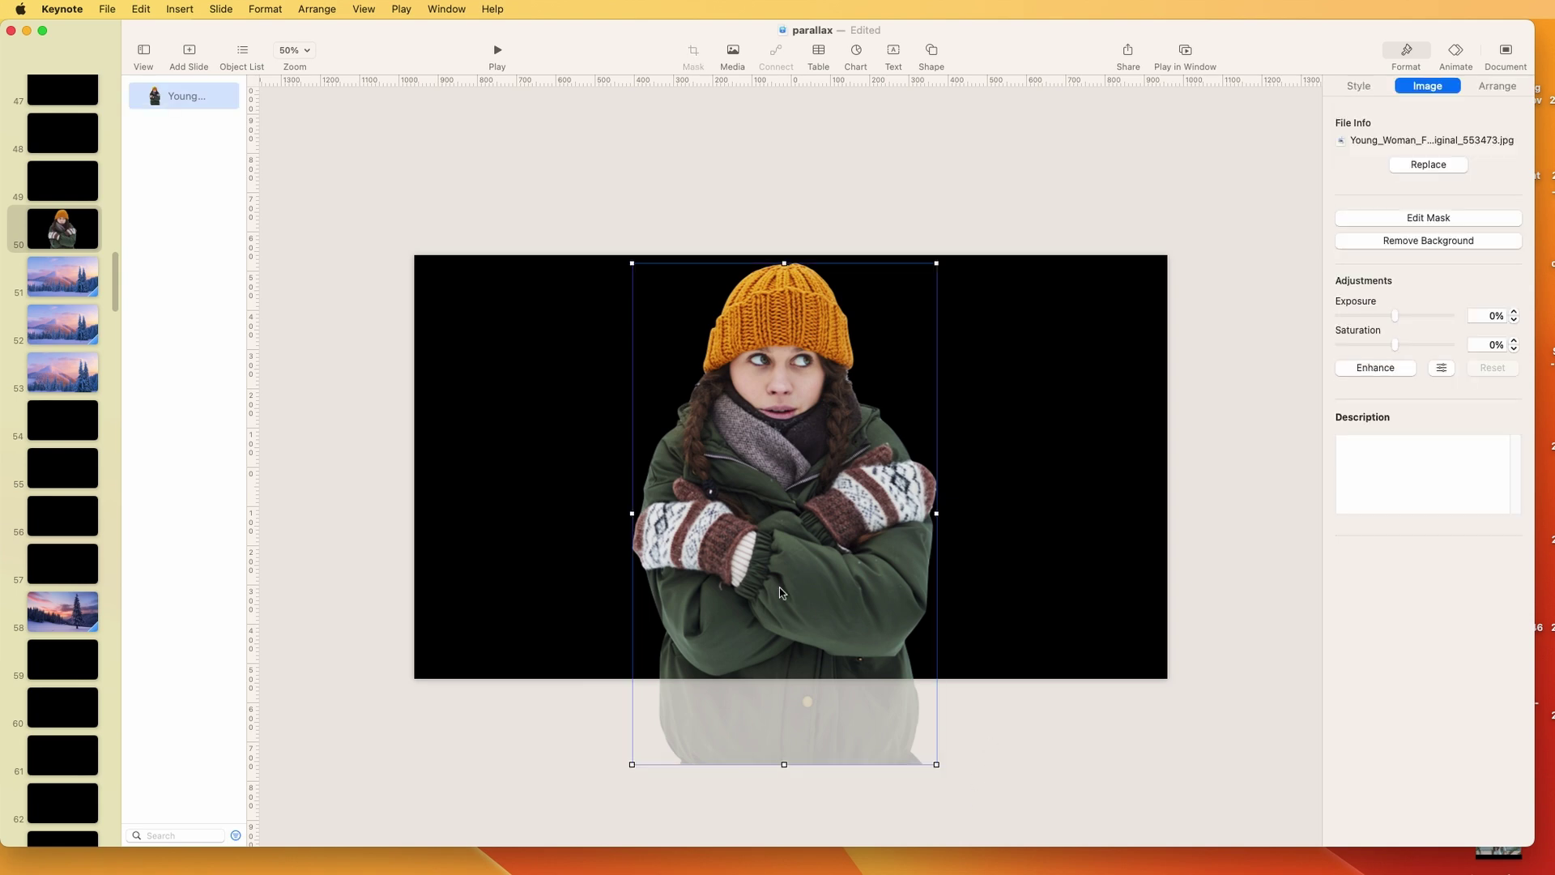
# - Paste the woman cut-out onto mountain slides 52 and 53
pyautogui.click(66, 325)
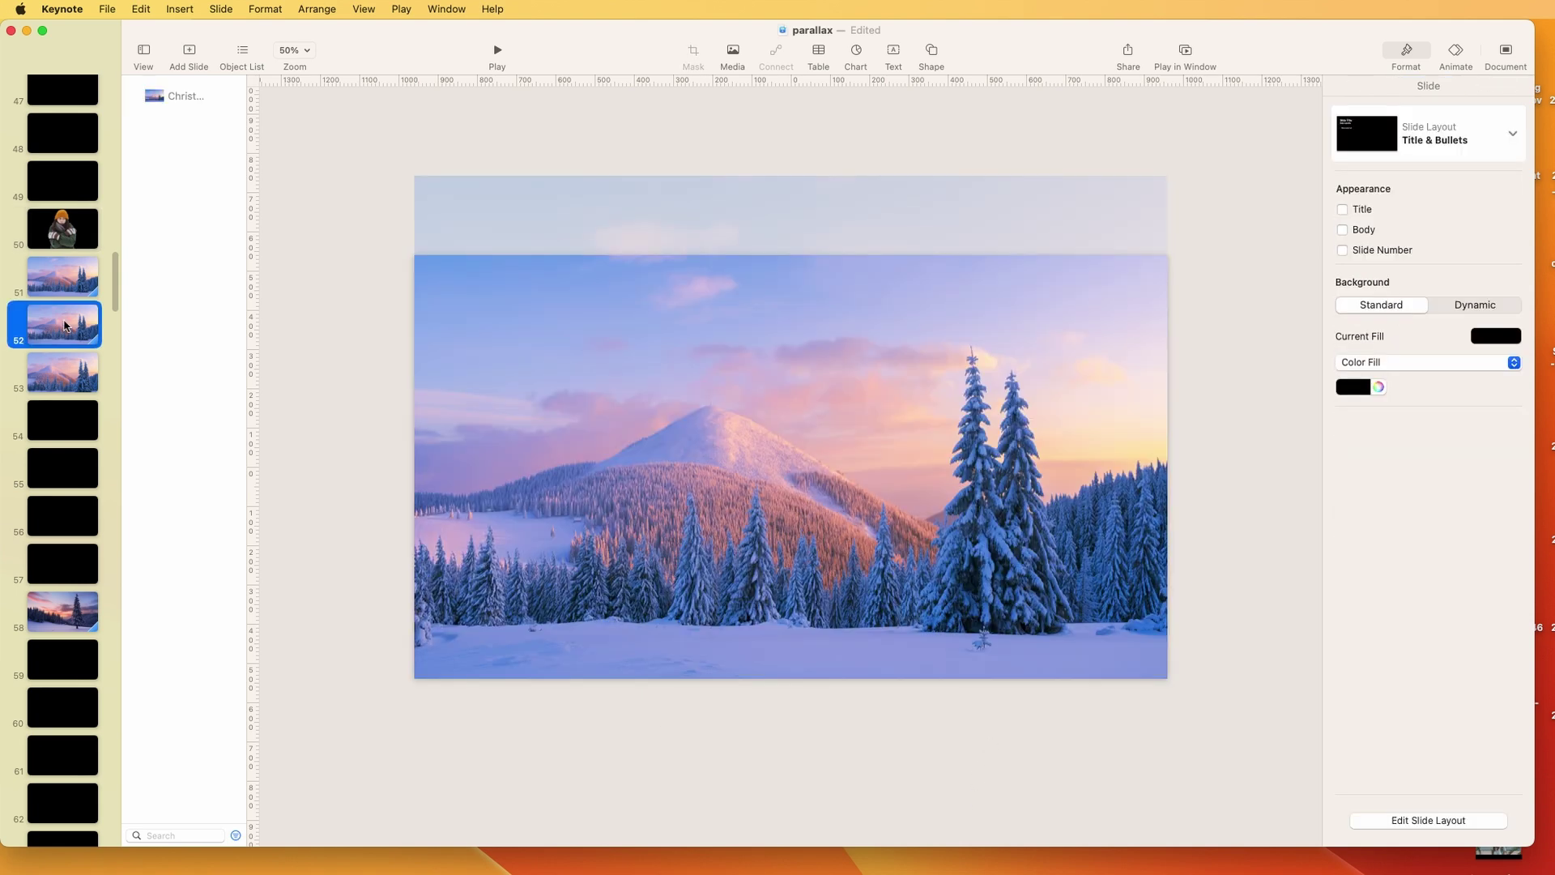
pyautogui.press('super+v')
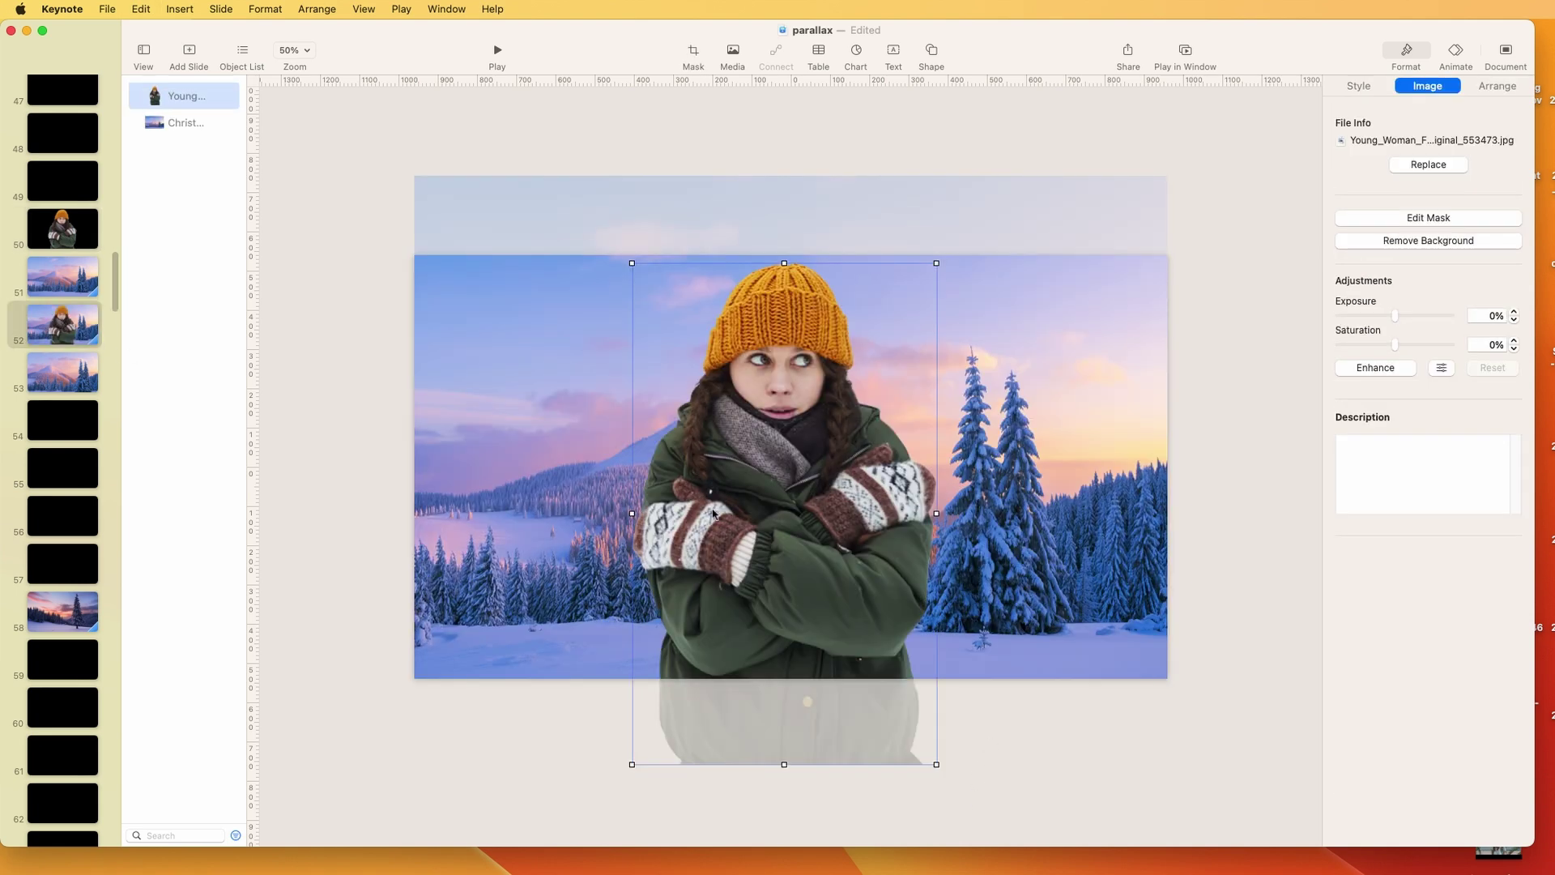
pyautogui.click(73, 375)
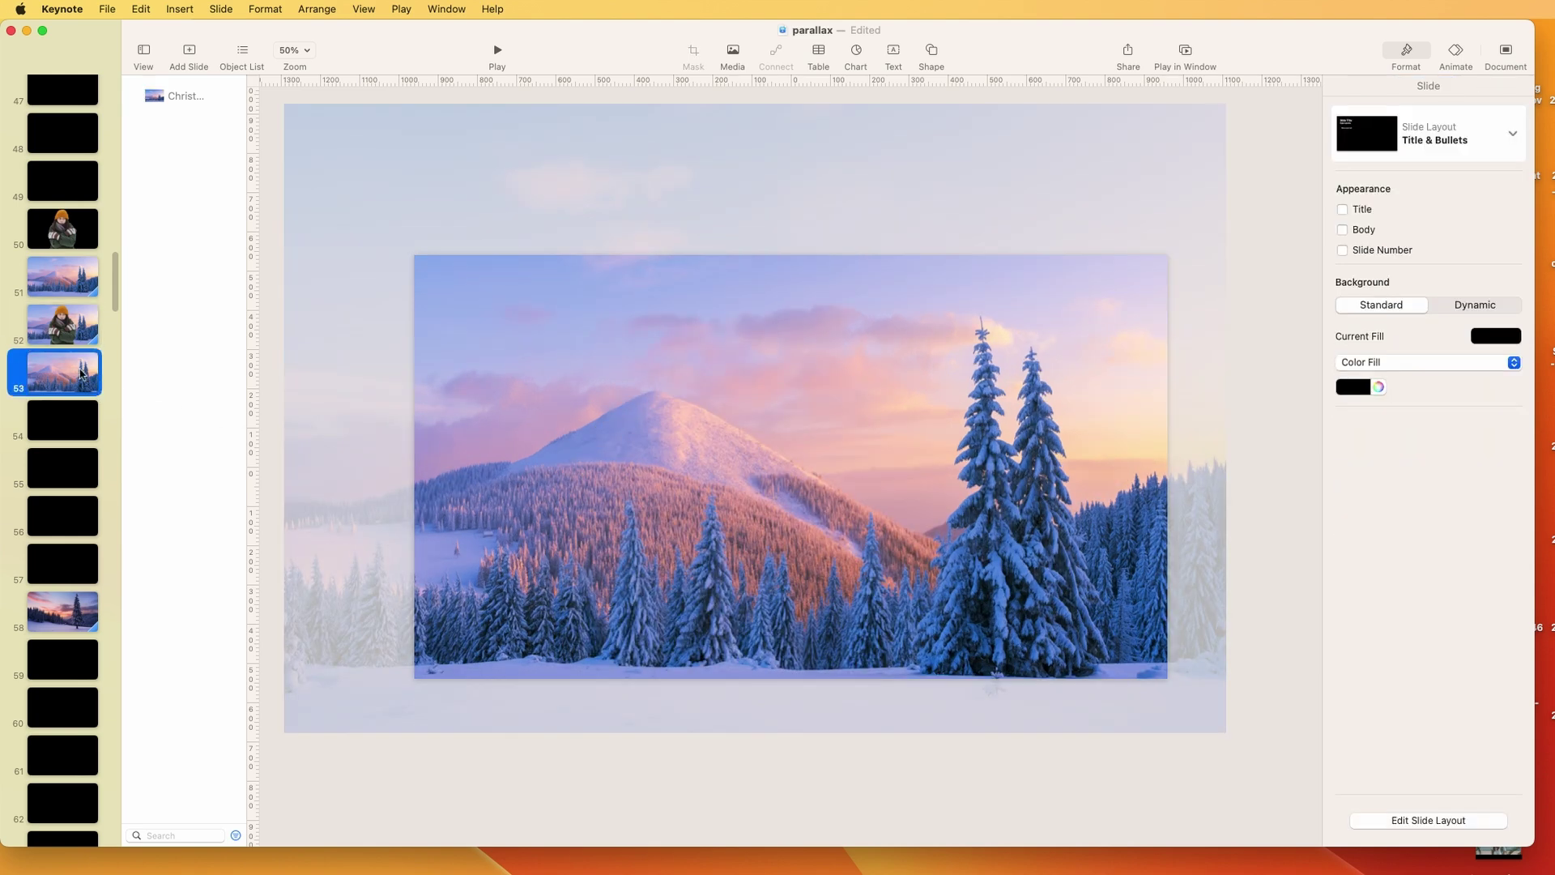
pyautogui.press('super+v')
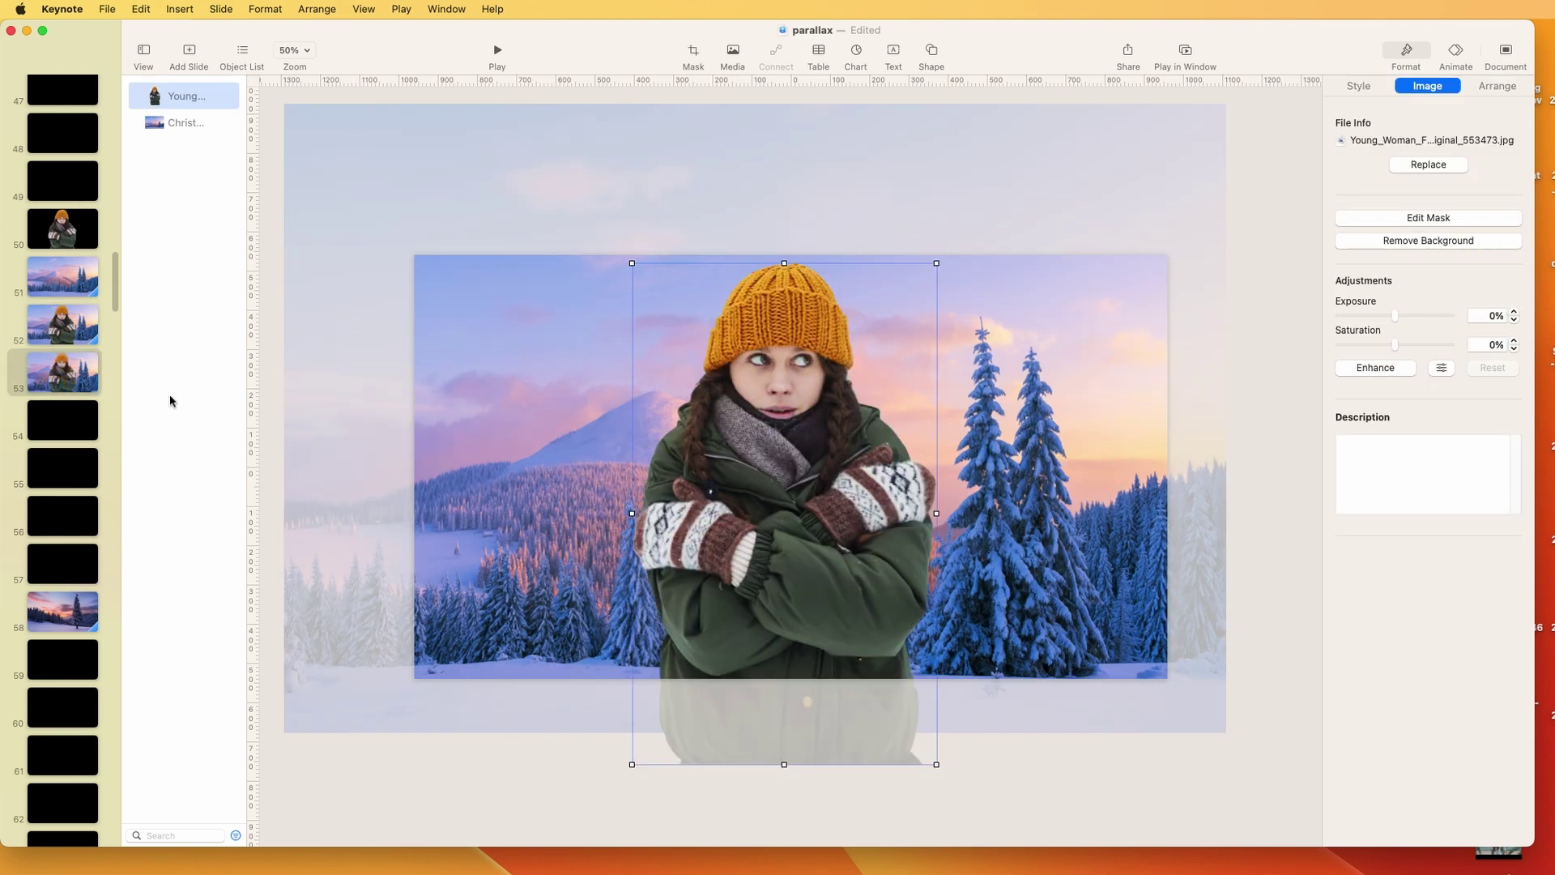
# - Compare slides 52 and 53 and check slide 52's Magic Move transition settings
pyautogui.click(61, 328)
pyautogui.click(64, 364)
pyautogui.click(70, 332)
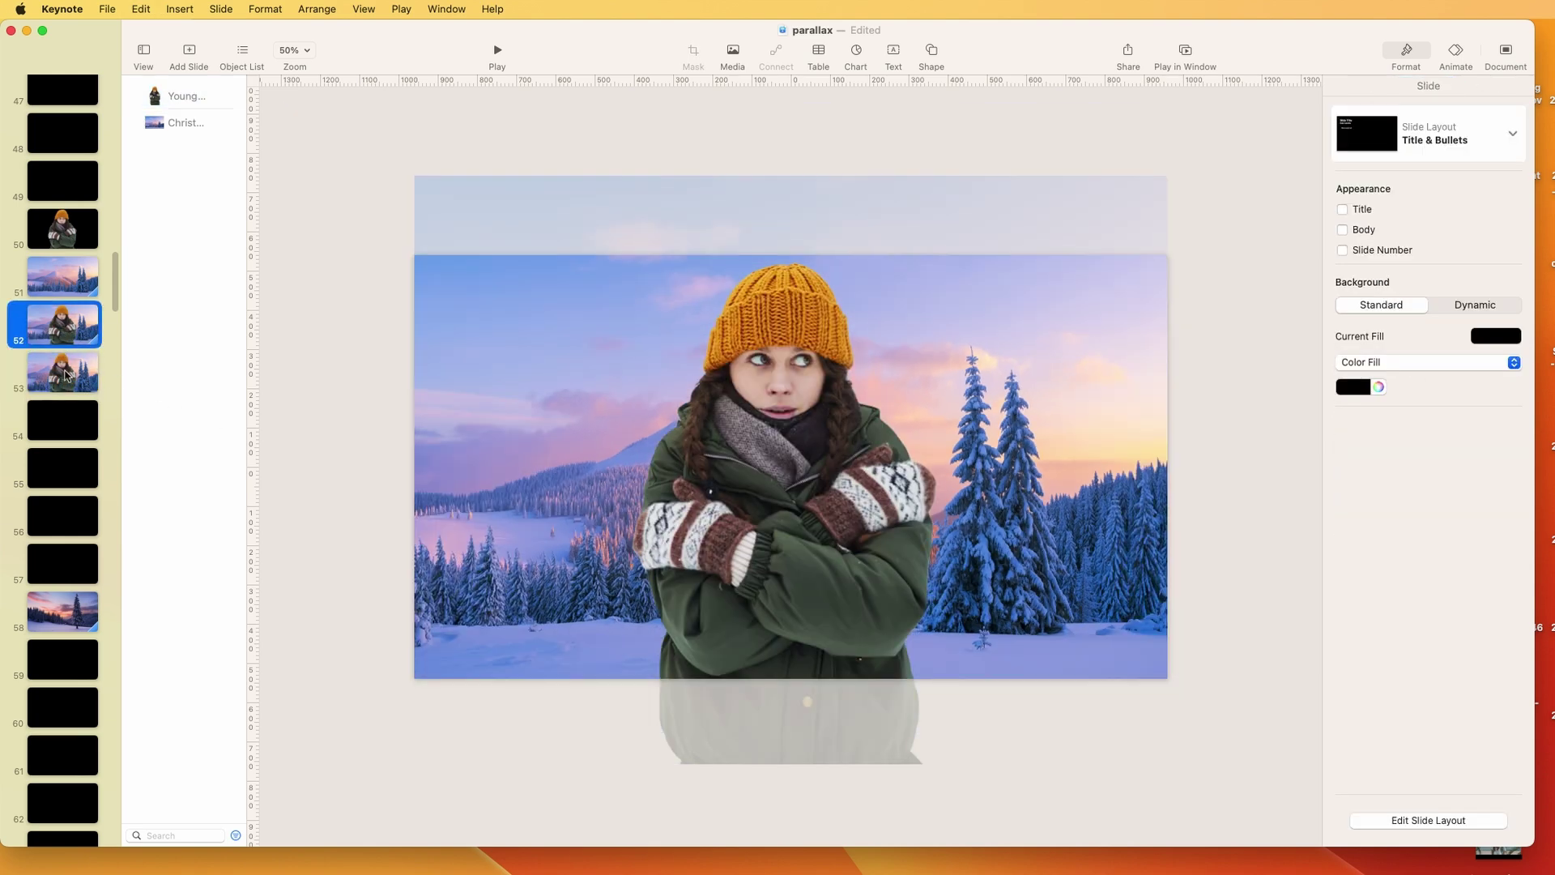
pyautogui.click(71, 372)
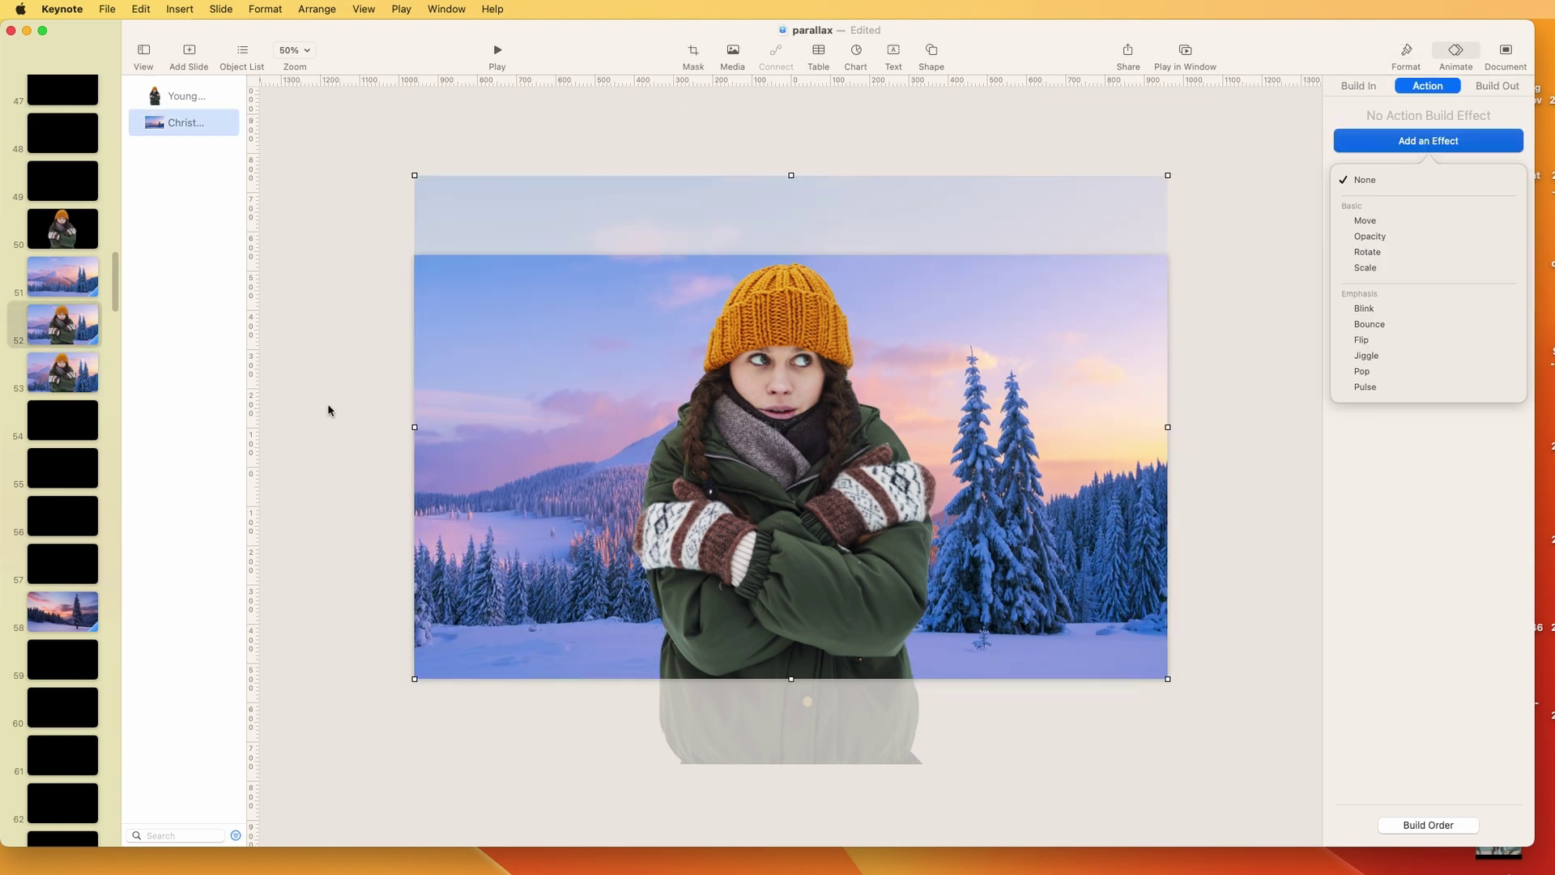
pyautogui.click(328, 411)
pyautogui.click(66, 327)
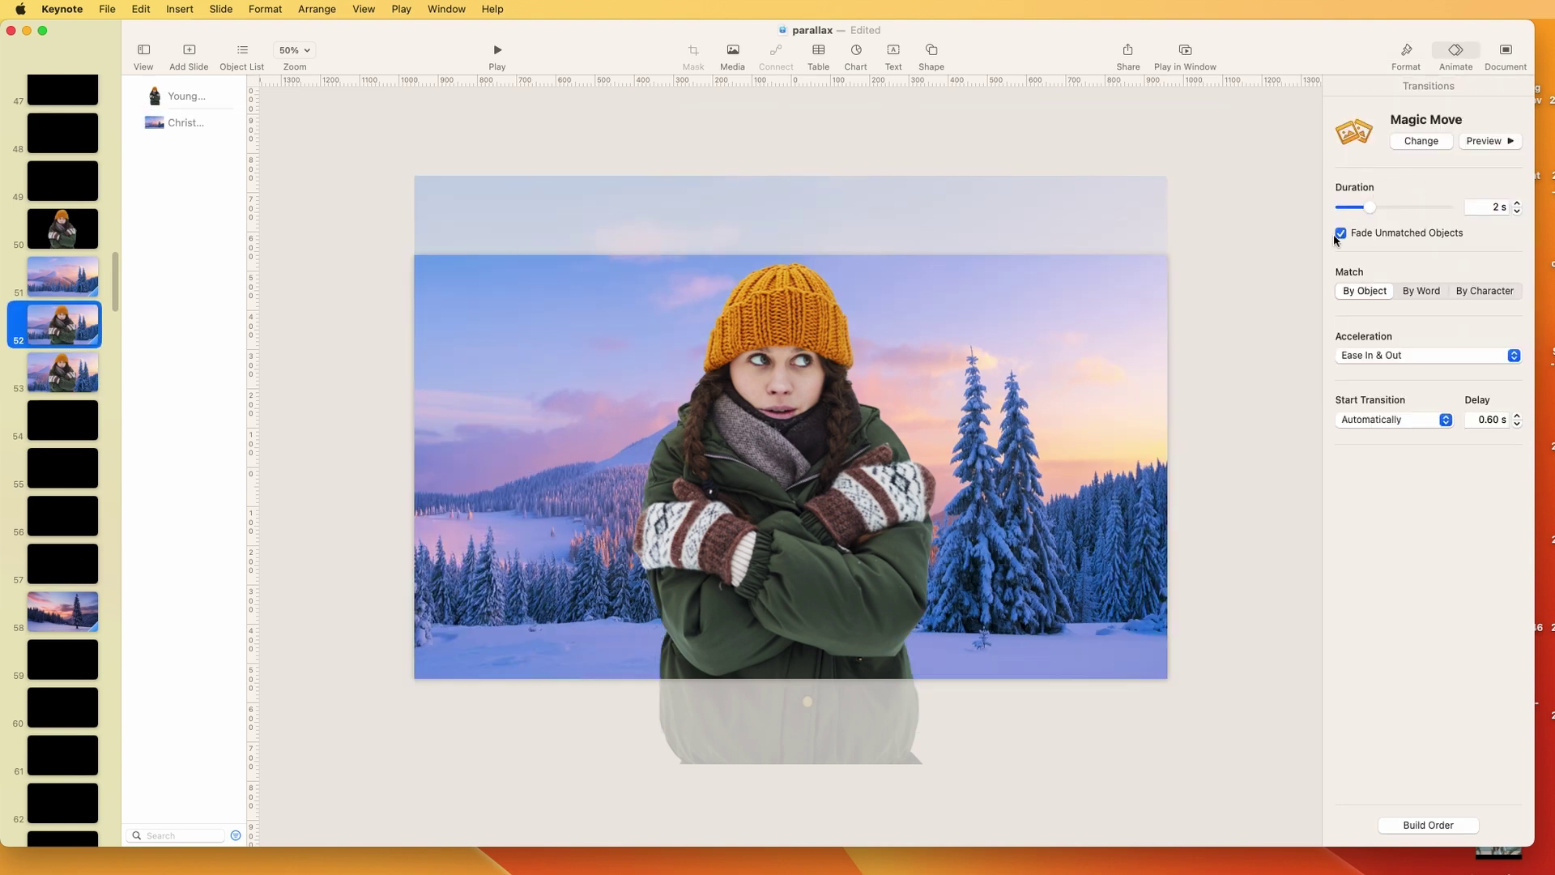
# - Preview slide 52's Magic Move transition twice, then go to mountain slide 51
pyautogui.click(1481, 140)
pyautogui.click(1485, 142)
pyautogui.click(79, 284)
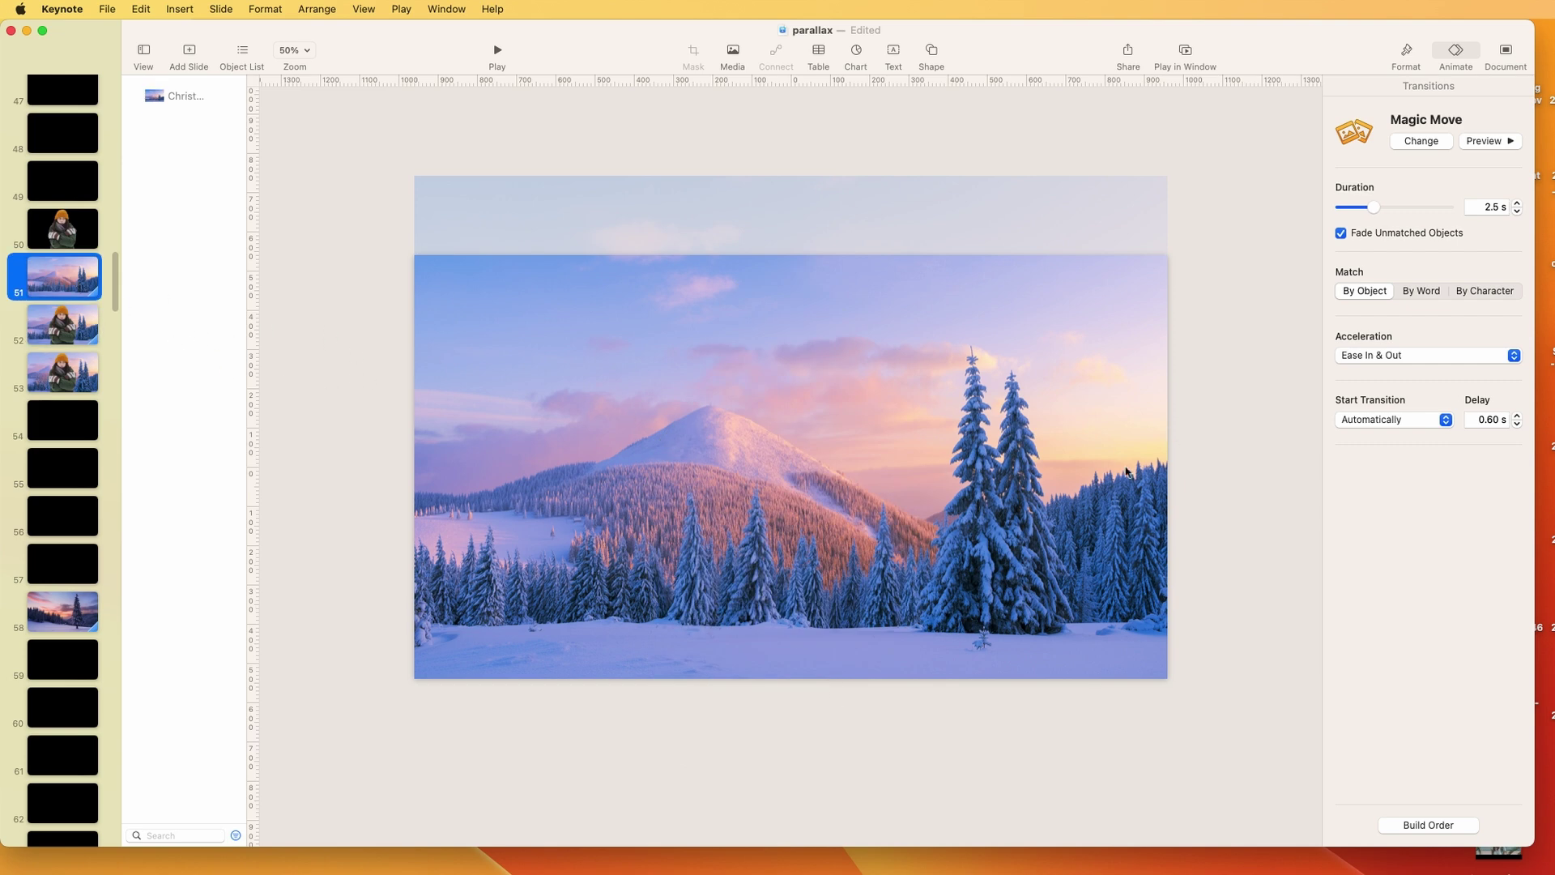
# - Select the mountain photo on slide 51 and view the slide at 75% zoom
pyautogui.click(1005, 505)
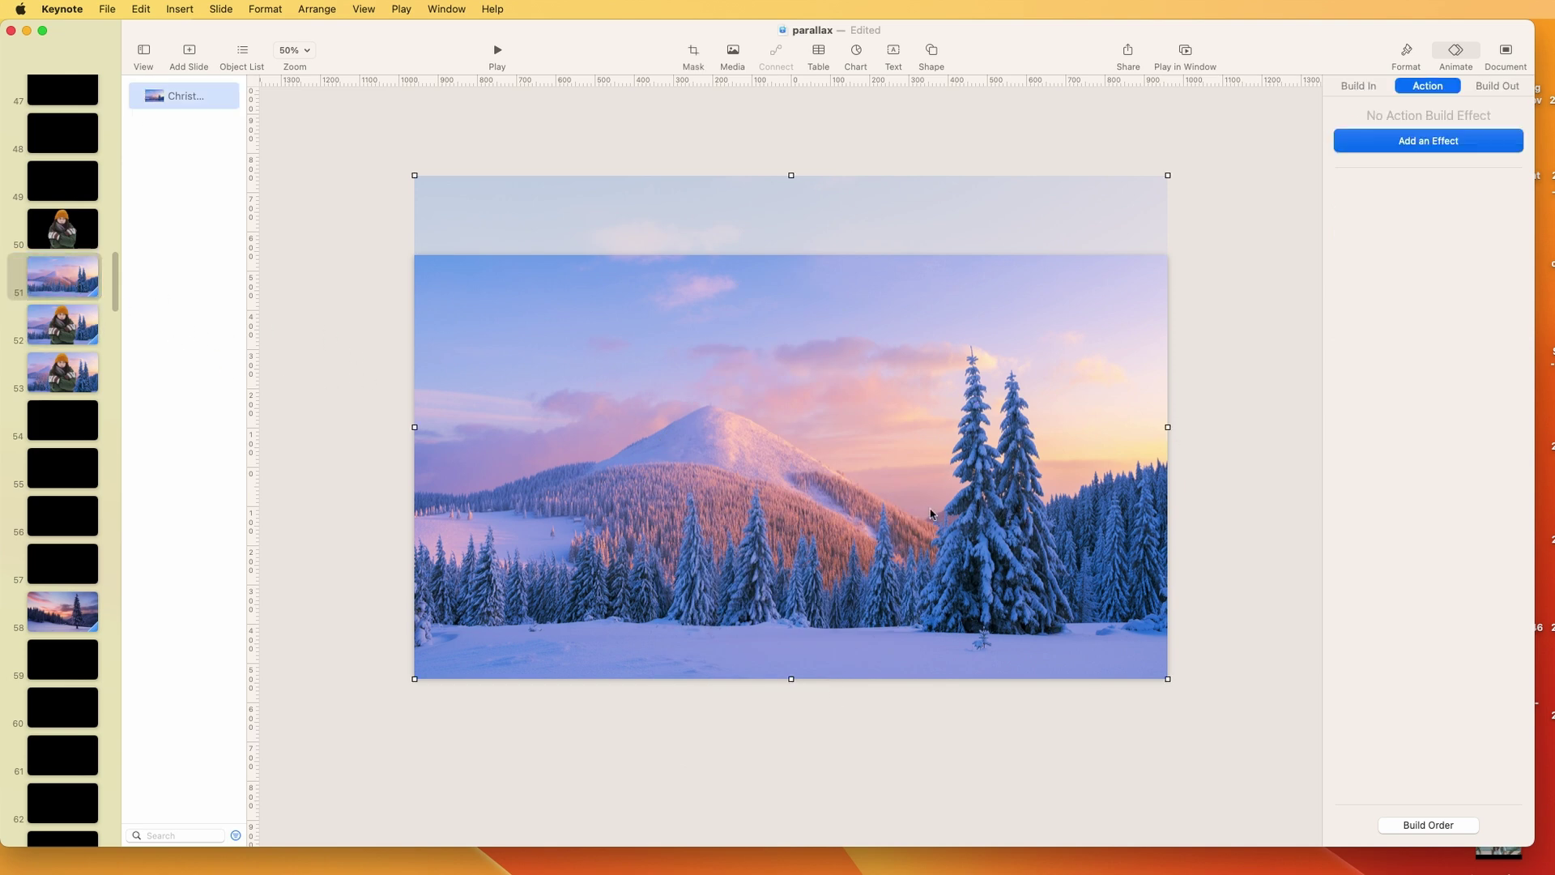
pyautogui.click(307, 52)
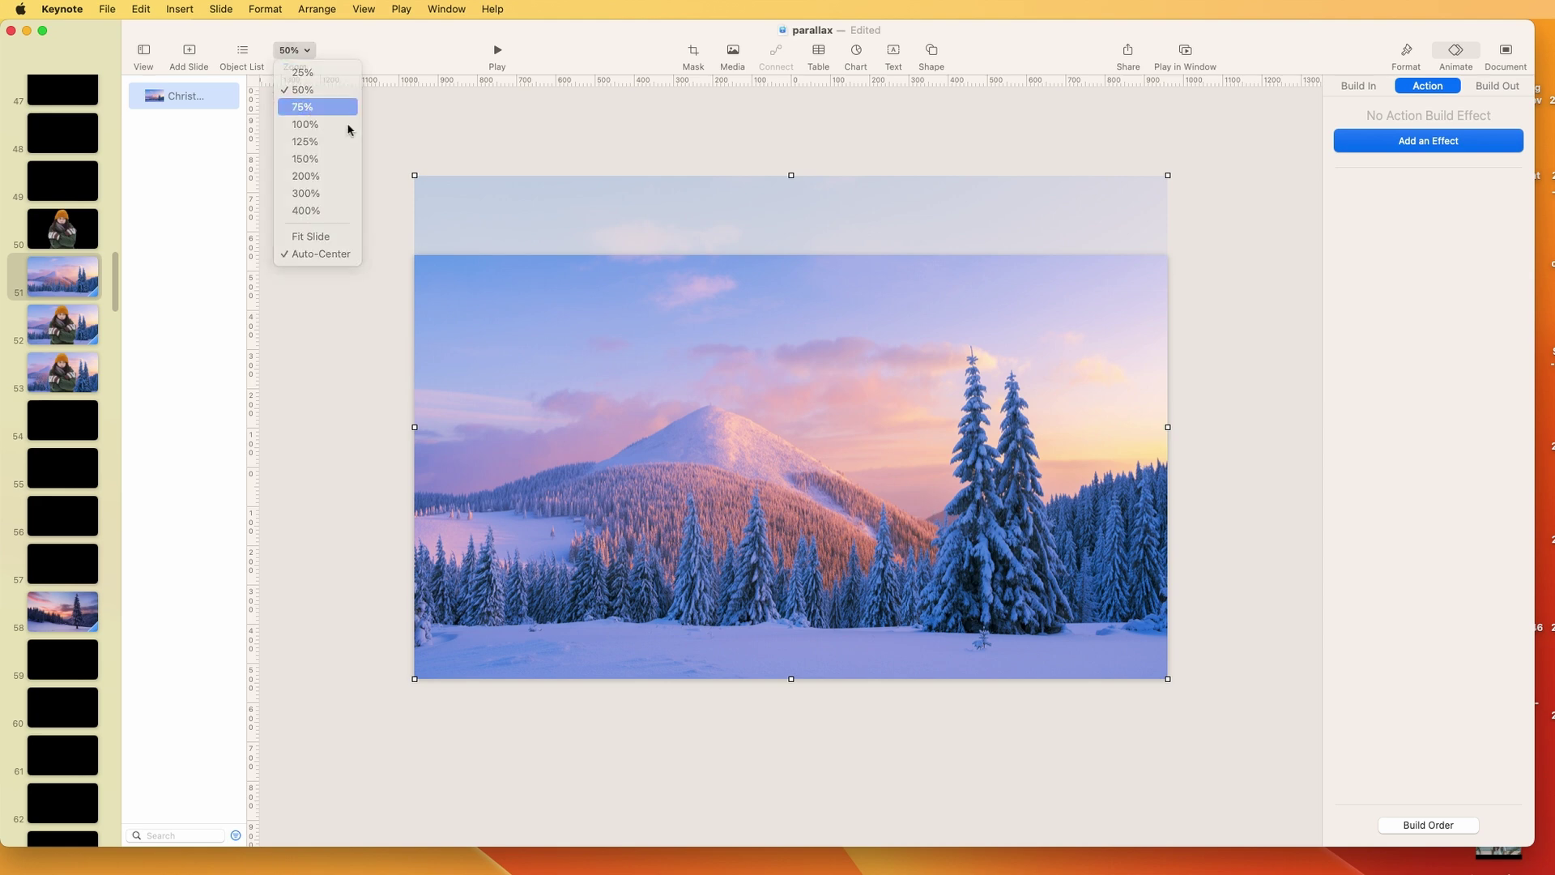
pyautogui.click(322, 104)
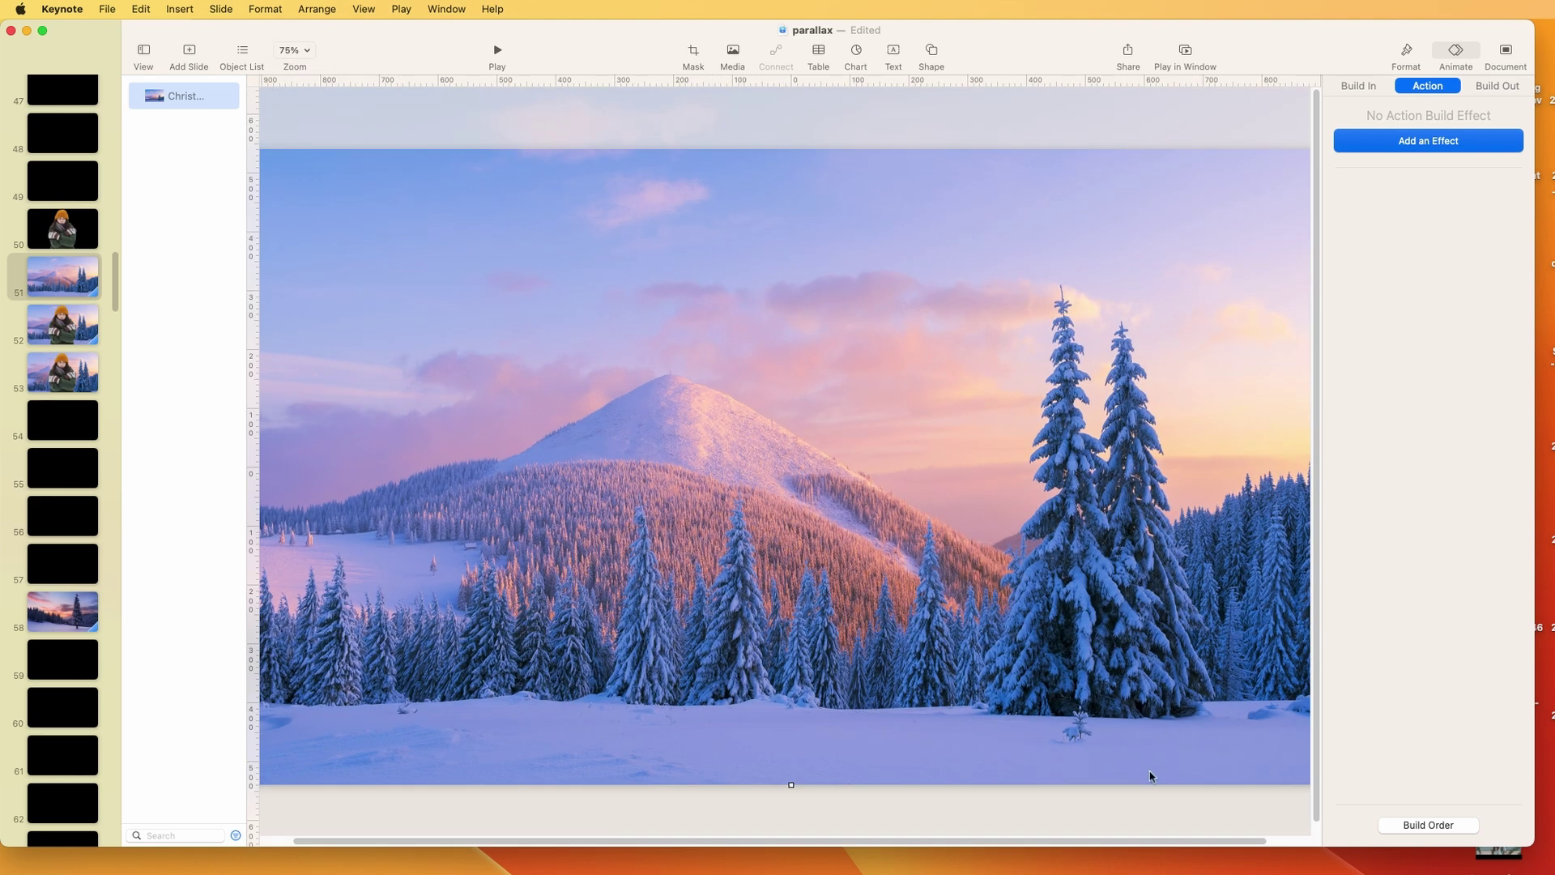
pyautogui.hscroll(3, 1151, 776)
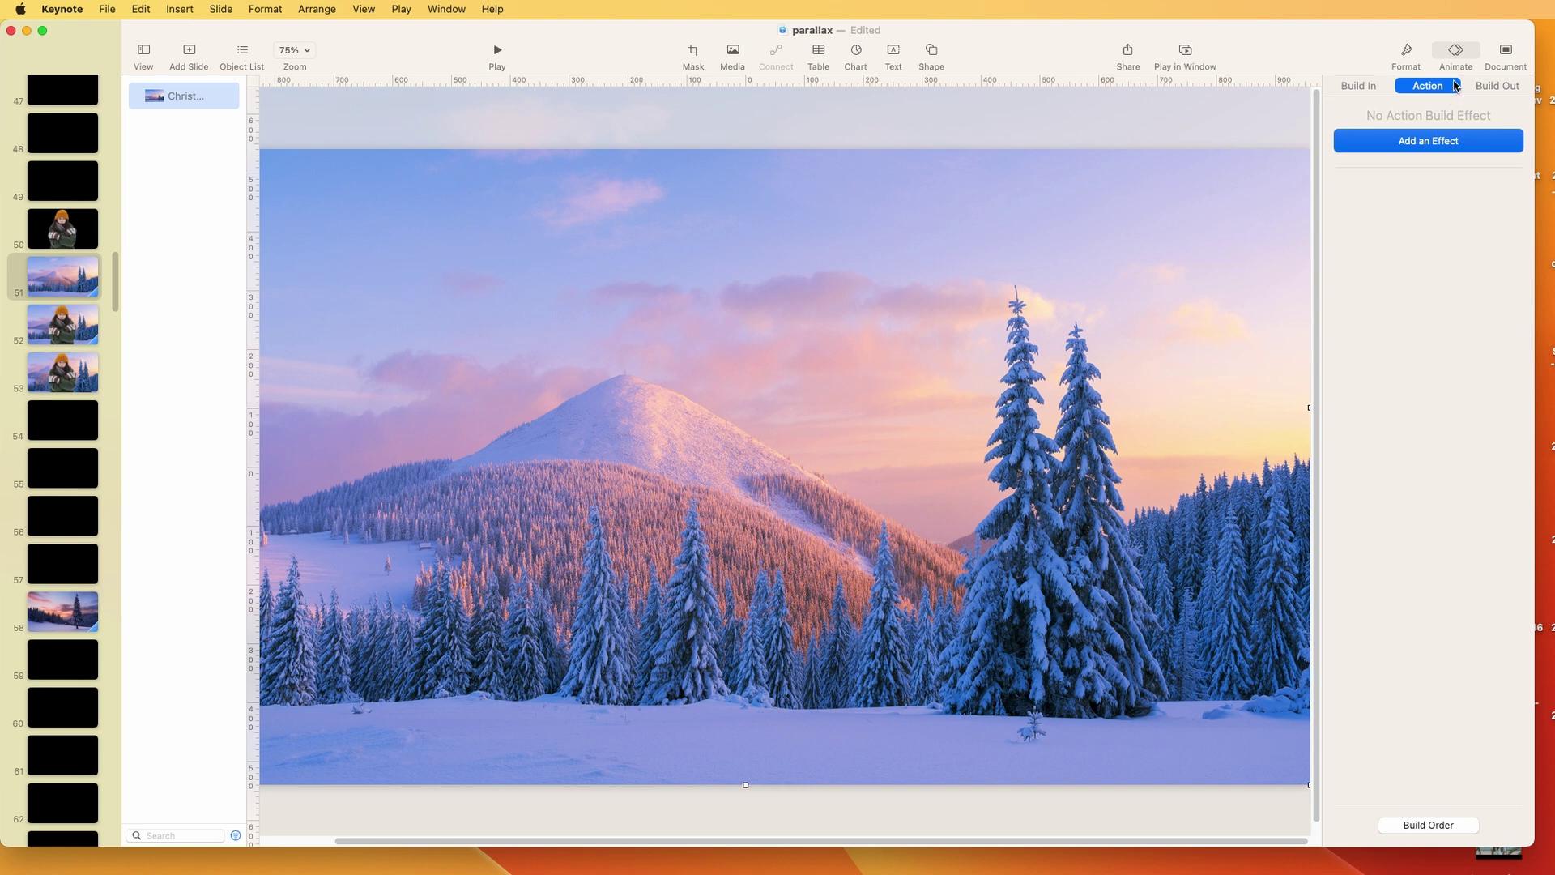
# - Use Remove Background to erase the sky above the mountain and around the trees
pyautogui.click(1407, 56)
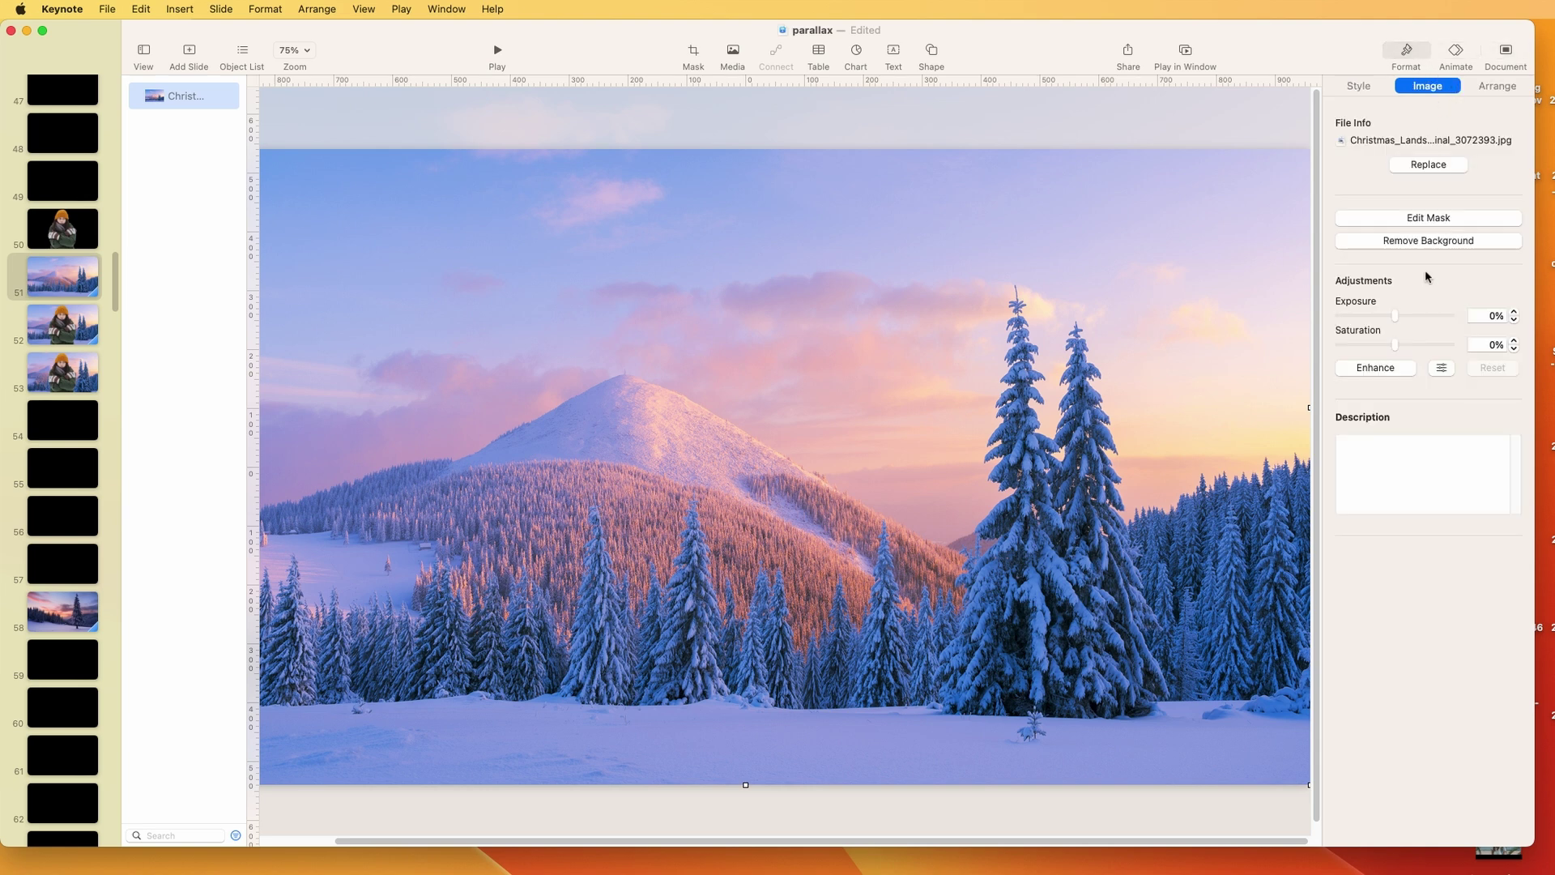
pyautogui.click(1412, 240)
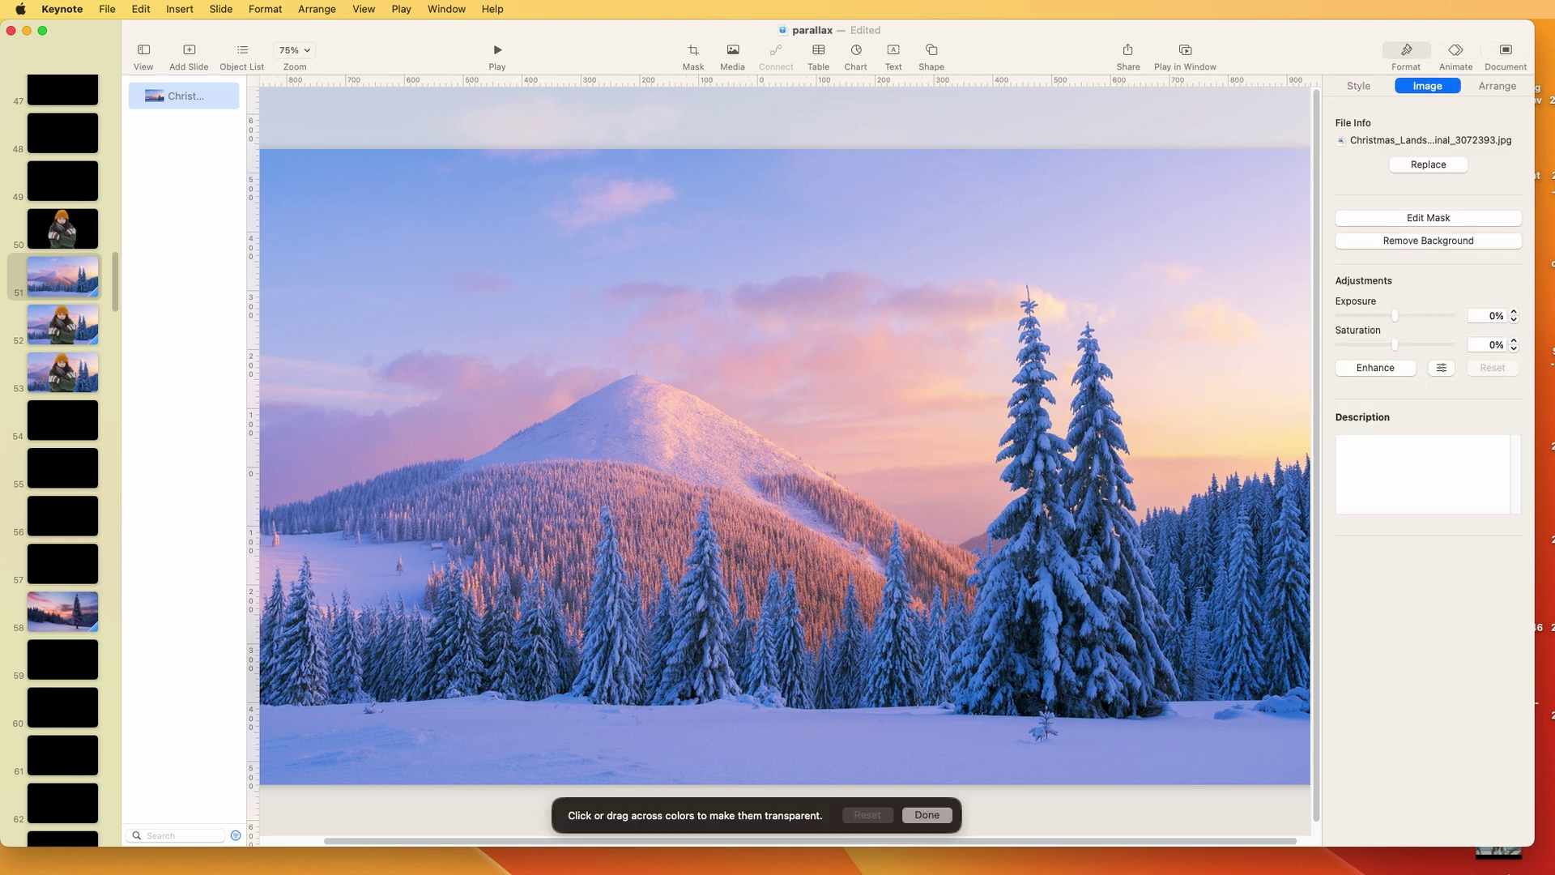
pyautogui.moveTo(926, 425); pyautogui.dragTo(919, 414)
pyautogui.moveTo(1044, 377); pyautogui.dragTo(1056, 388)
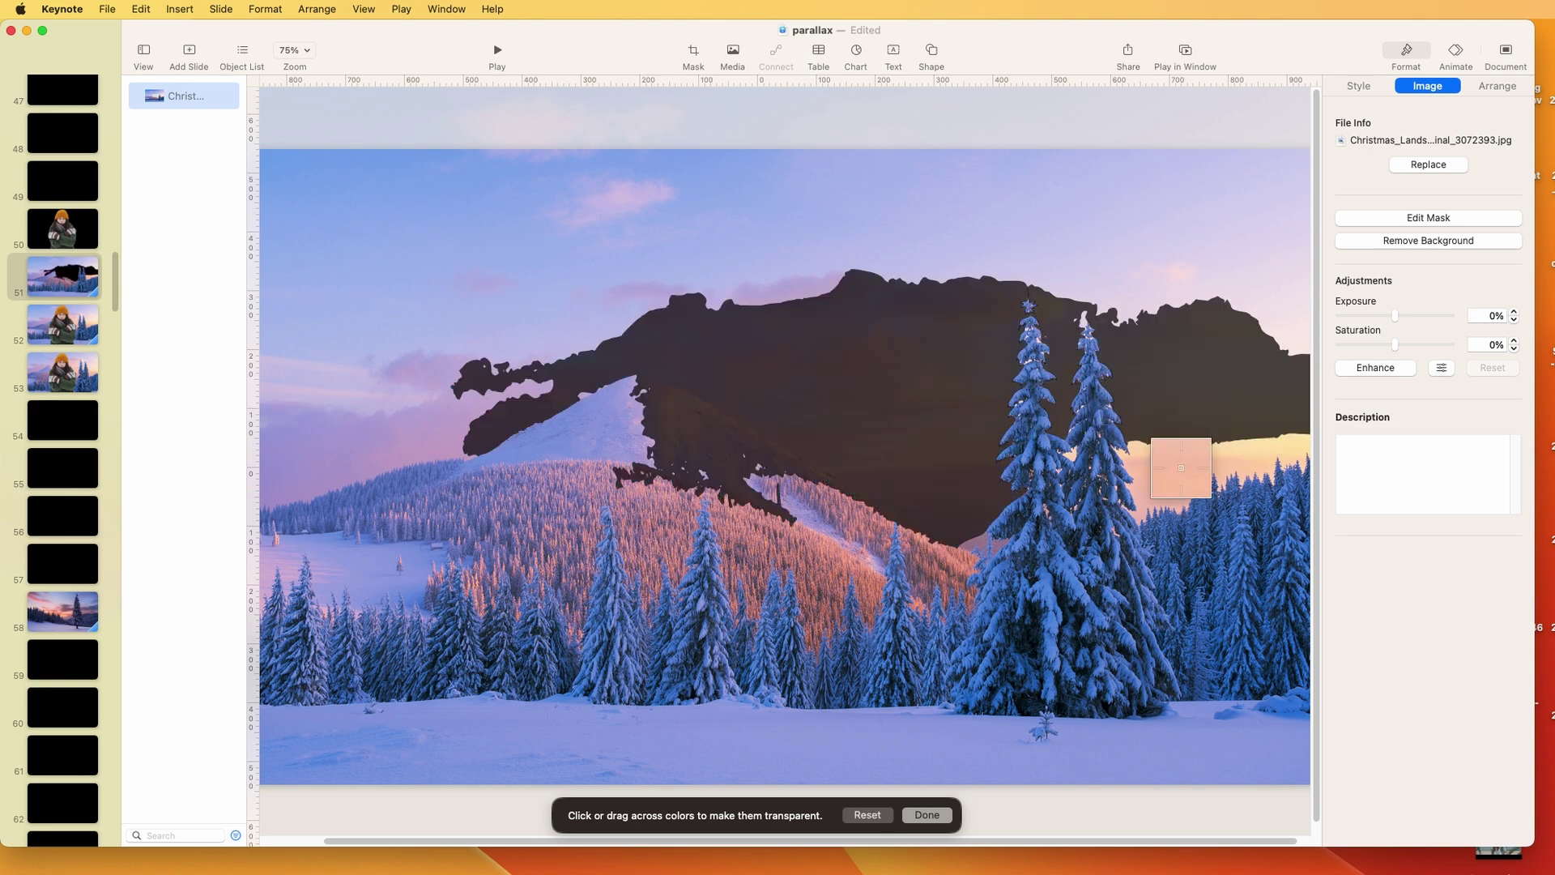
pyautogui.moveTo(1167, 448); pyautogui.dragTo(1069, 454)
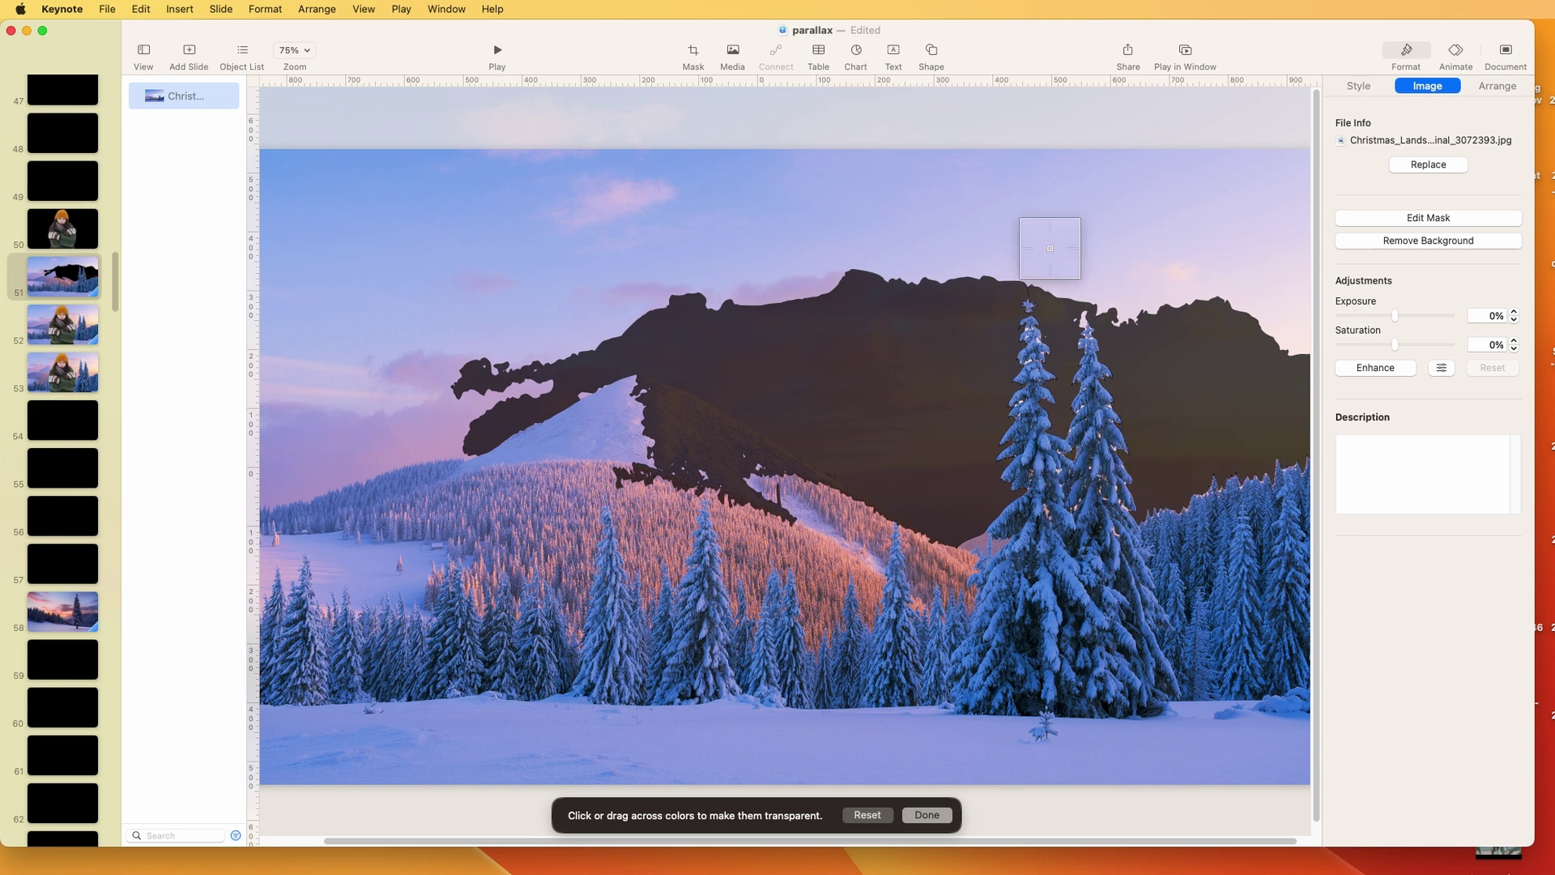
pyautogui.moveTo(1047, 249); pyautogui.dragTo(1081, 240)
pyautogui.moveTo(977, 539); pyautogui.dragTo(969, 591)
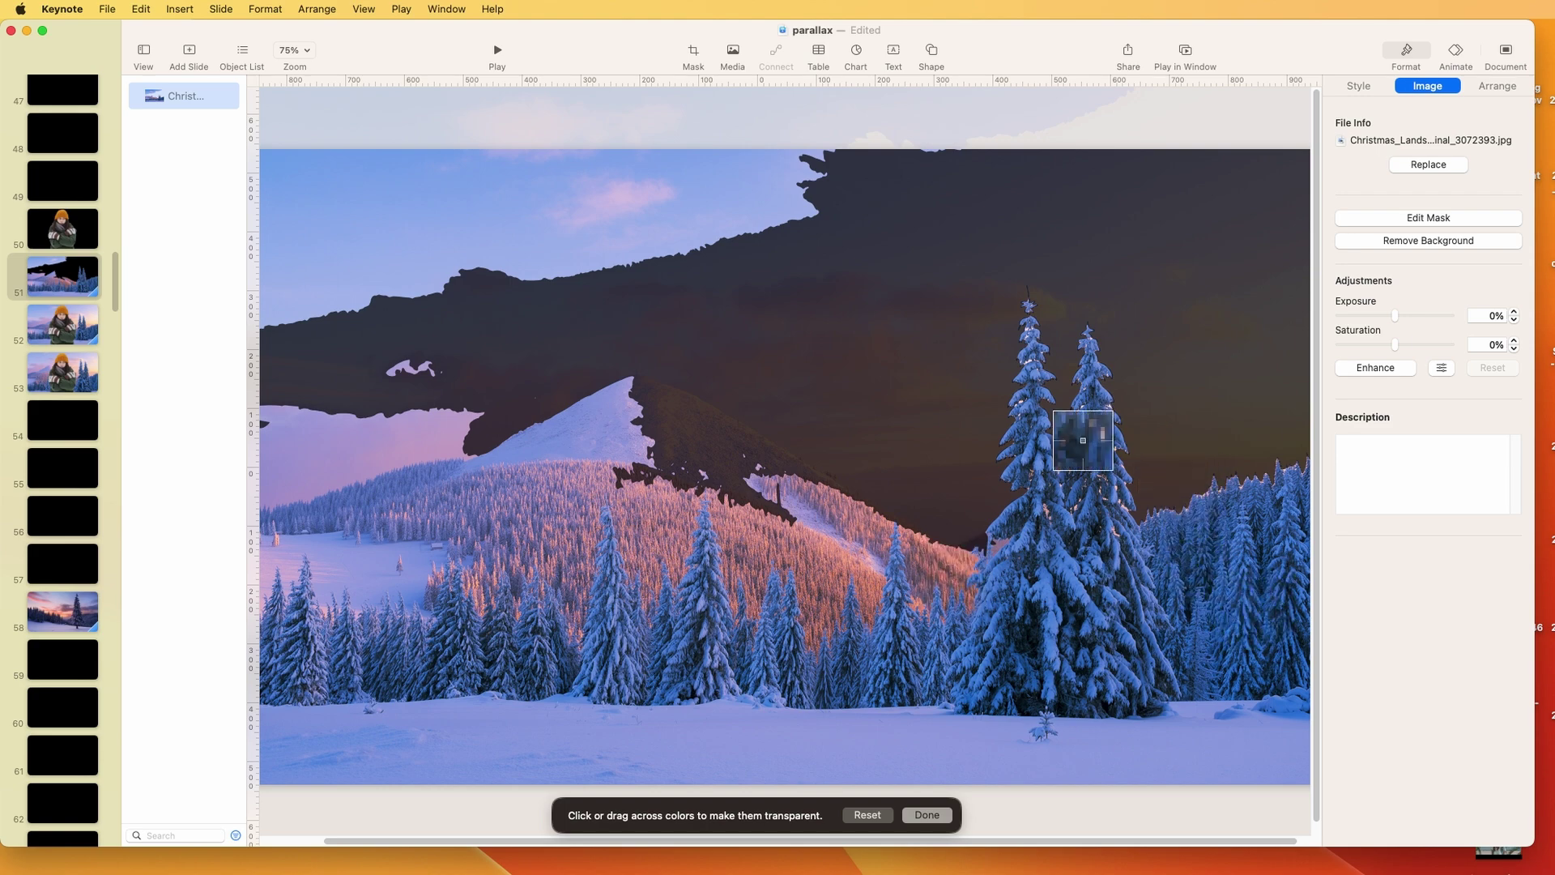
# - Commit the sky removal and pick the freeform pen drawing tool from Shapes
pyautogui.click(926, 814)
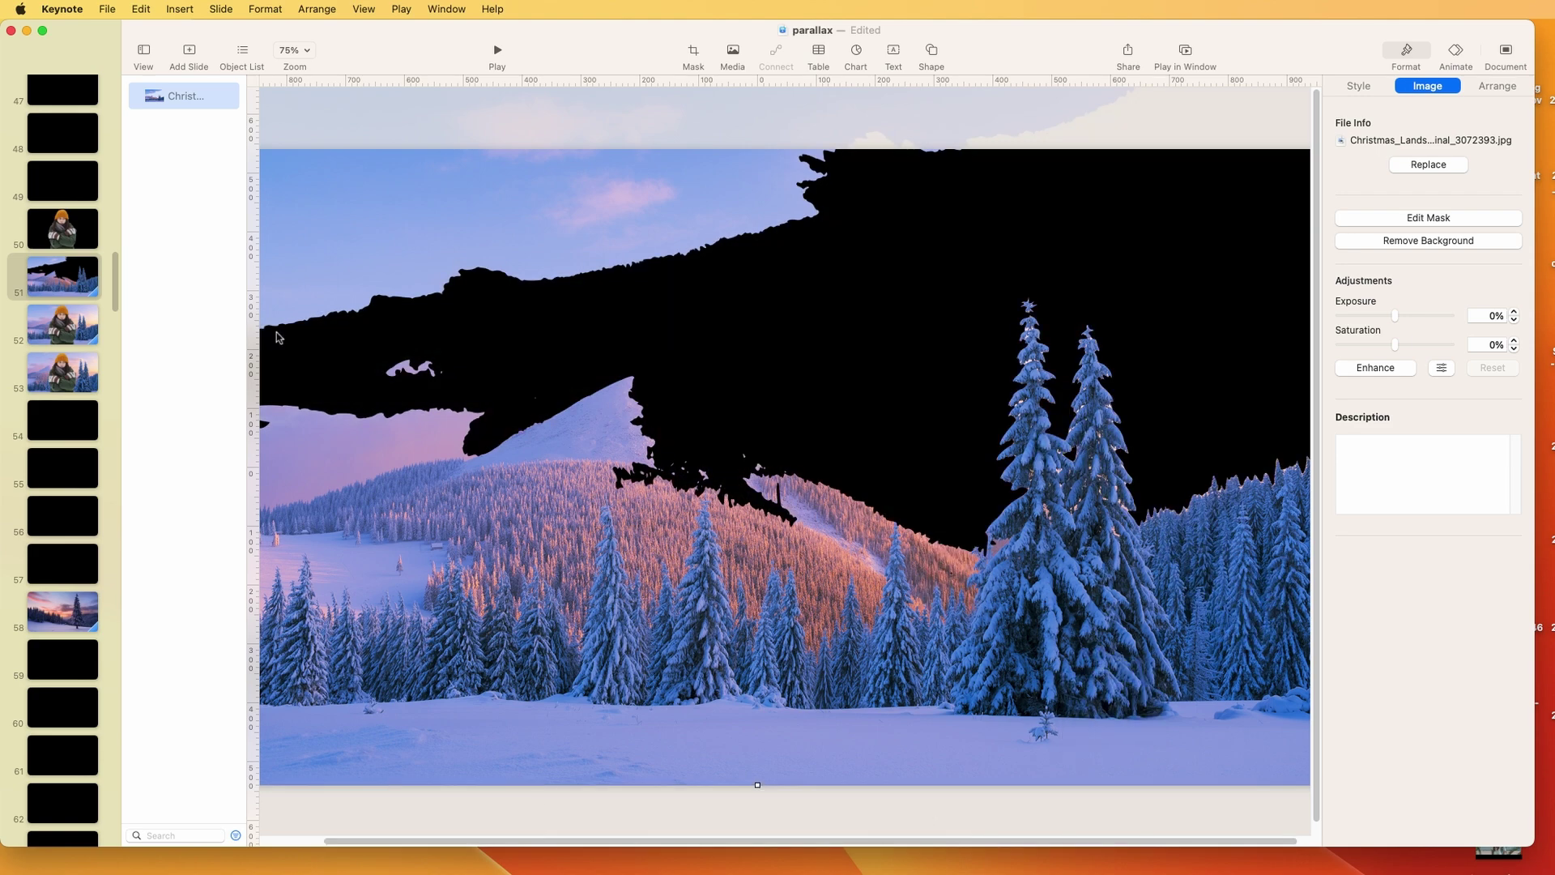
pyautogui.click(931, 55)
pyautogui.click(1102, 84)
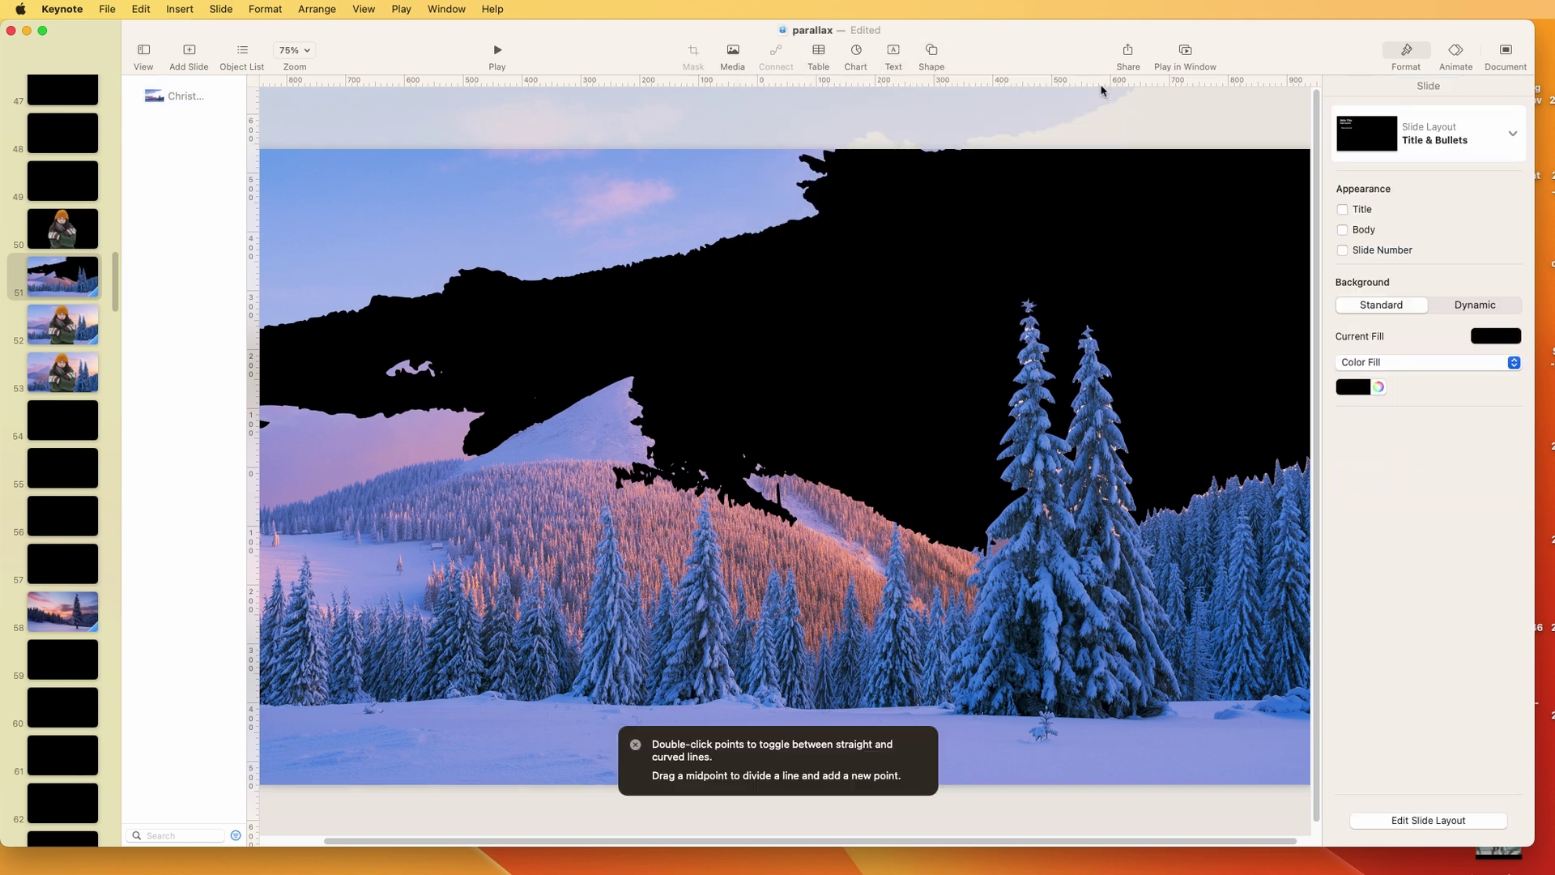
# - Trace the outline over the treetops and down the left tree's edge to the snow
pyautogui.click(1052, 308)
pyautogui.click(1033, 278)
pyautogui.click(999, 290)
pyautogui.click(988, 303)
pyautogui.click(983, 342)
pyautogui.click(975, 380)
pyautogui.click(975, 398)
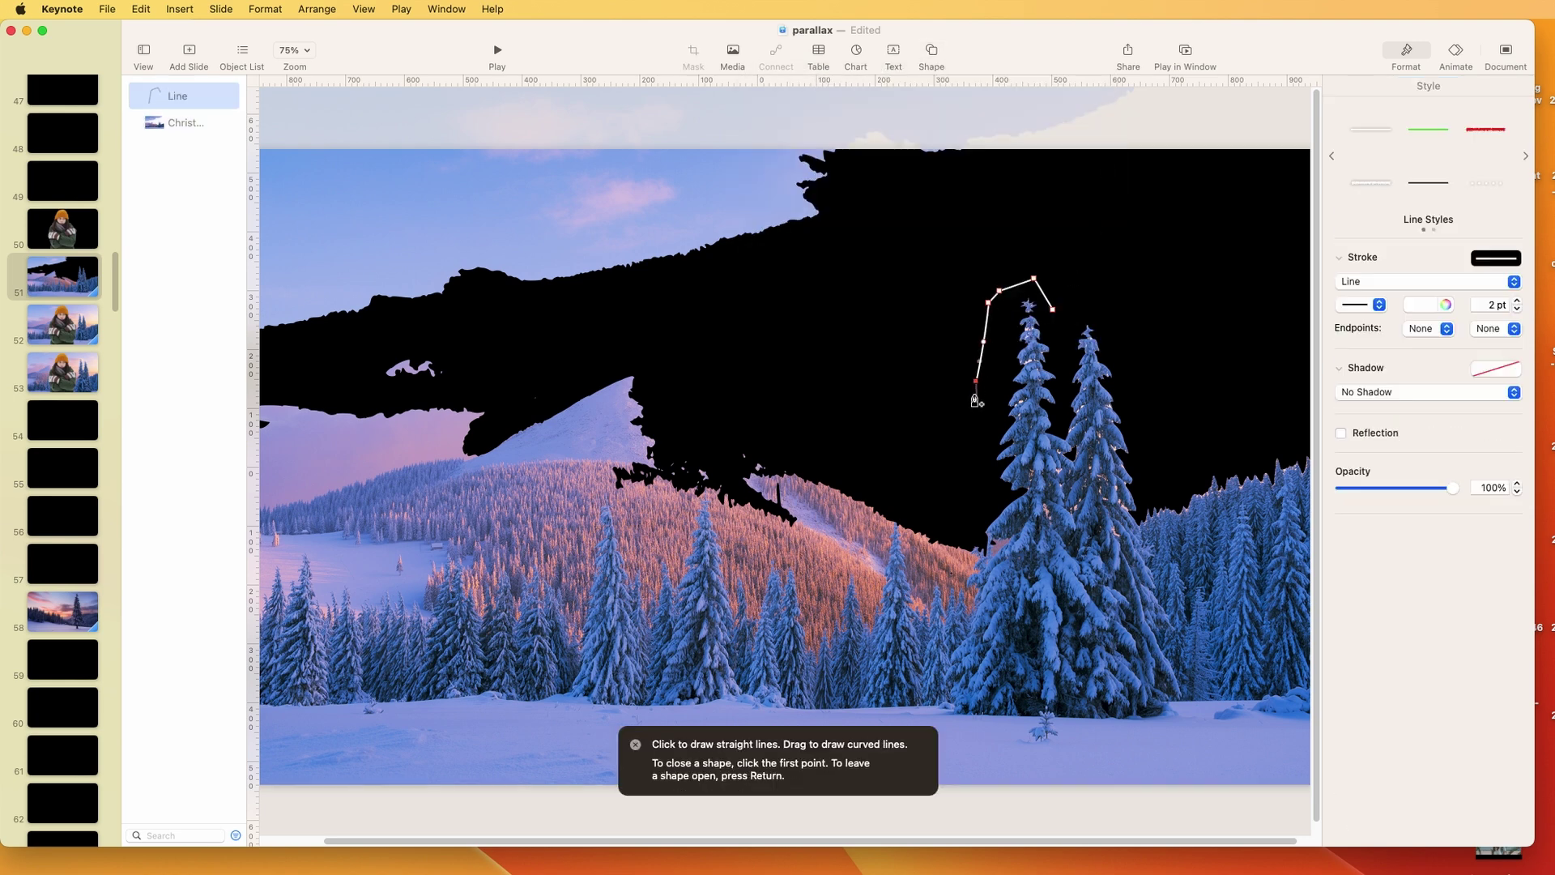
pyautogui.click(975, 457)
pyautogui.click(975, 489)
pyautogui.click(978, 505)
pyautogui.click(981, 523)
pyautogui.click(991, 540)
pyautogui.click(997, 540)
pyautogui.click(1009, 538)
pyautogui.click(1003, 549)
pyautogui.click(986, 572)
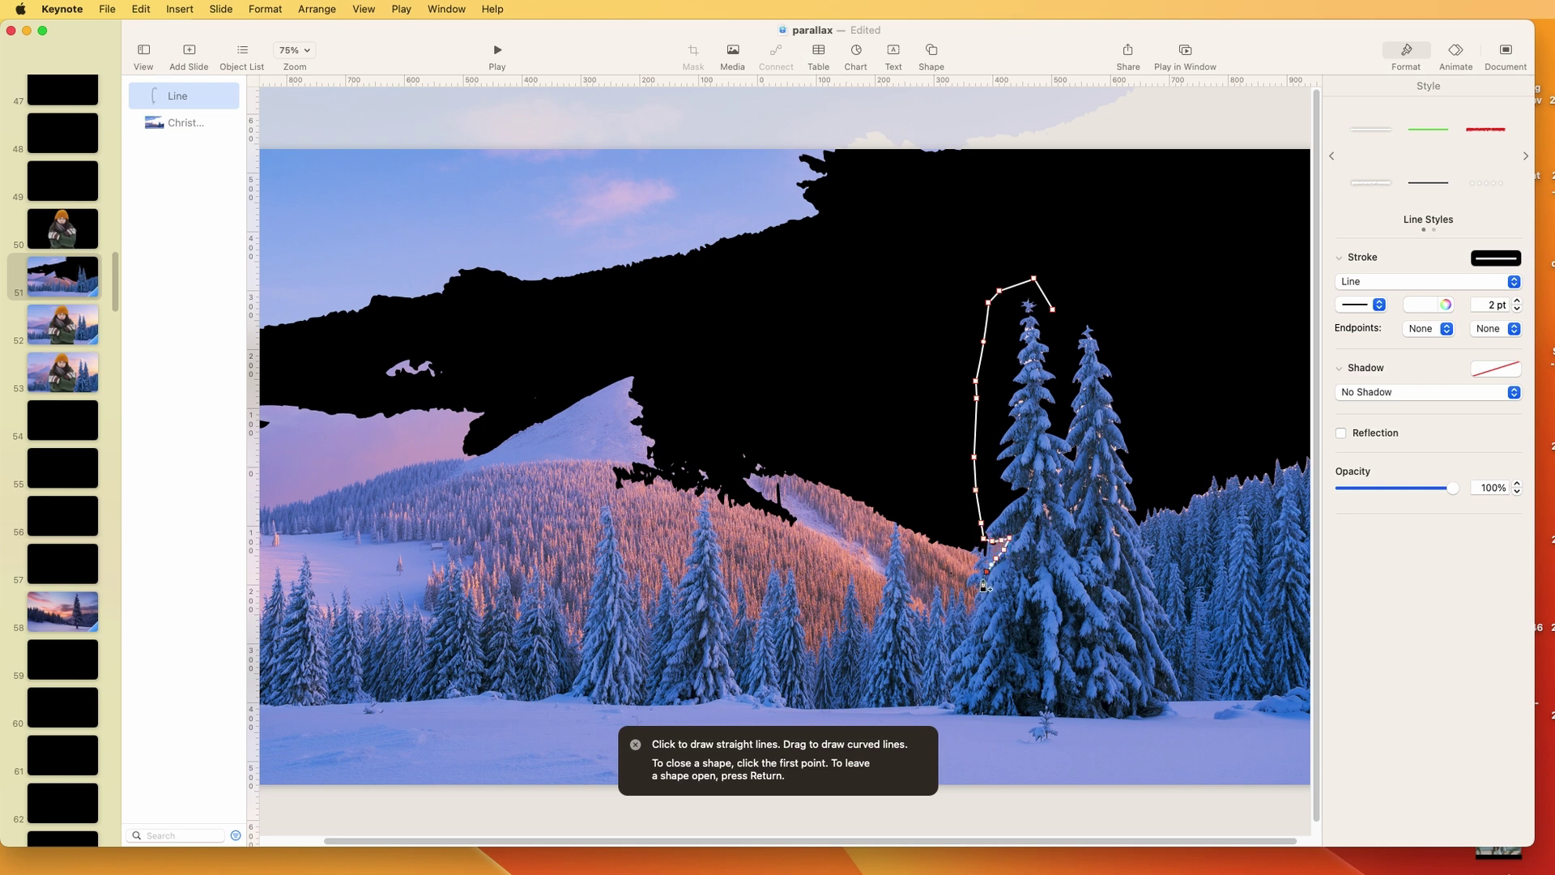
pyautogui.click(980, 607)
pyautogui.click(974, 622)
pyautogui.click(971, 637)
pyautogui.click(962, 646)
pyautogui.click(958, 656)
pyautogui.click(952, 674)
pyautogui.click(951, 683)
pyautogui.click(957, 695)
pyautogui.click(972, 715)
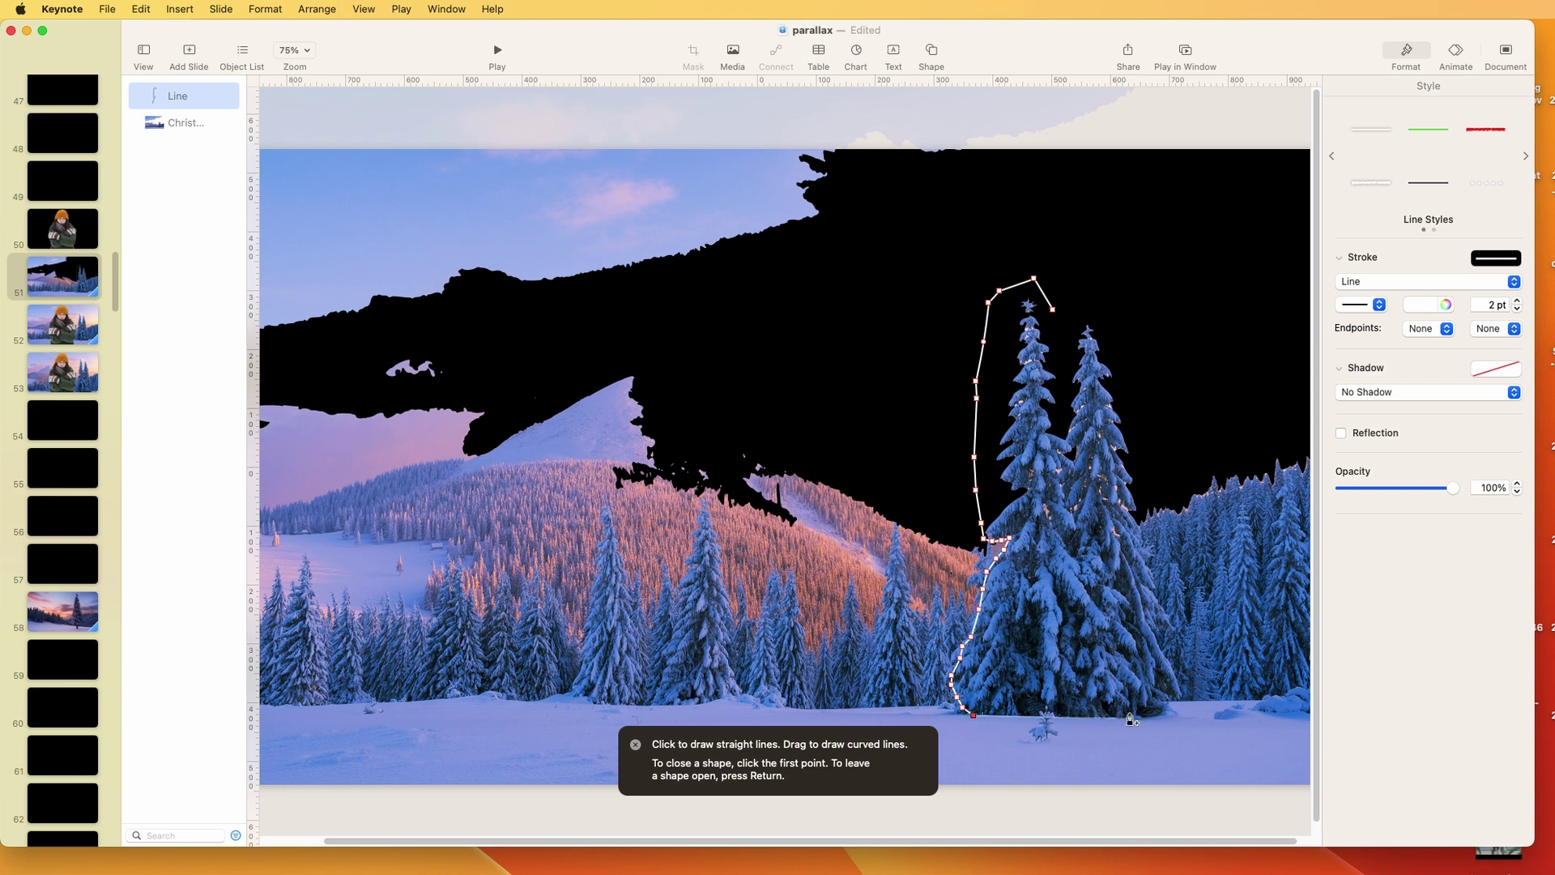
# - Continue the outline under both trees and up the right tree back toward the start
pyautogui.click(1134, 716)
pyautogui.click(1149, 712)
pyautogui.click(1162, 708)
pyautogui.click(1155, 687)
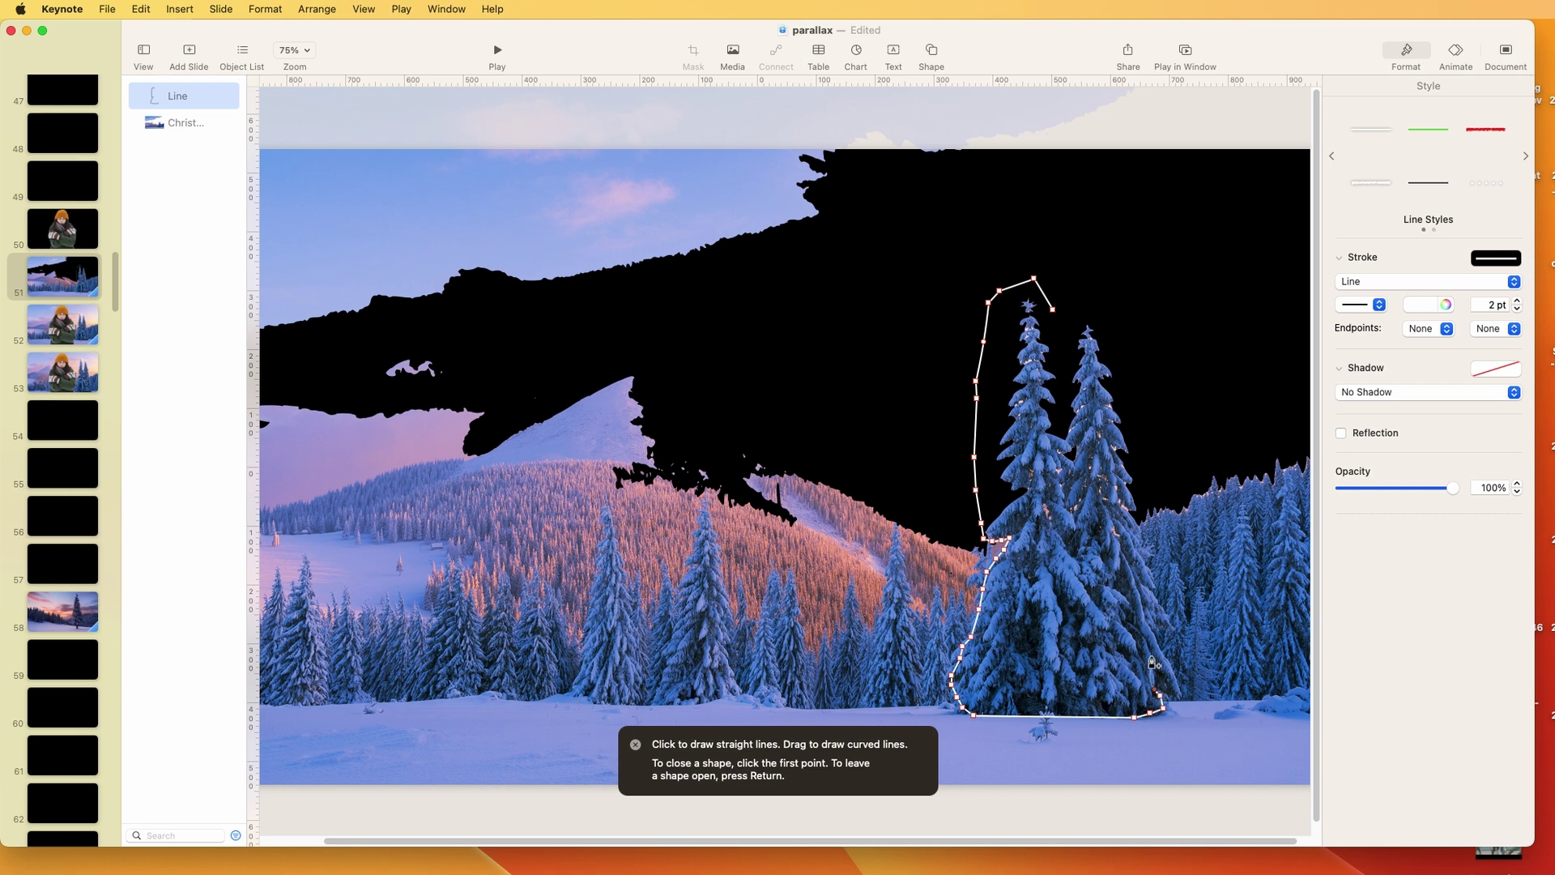
pyautogui.click(1161, 667)
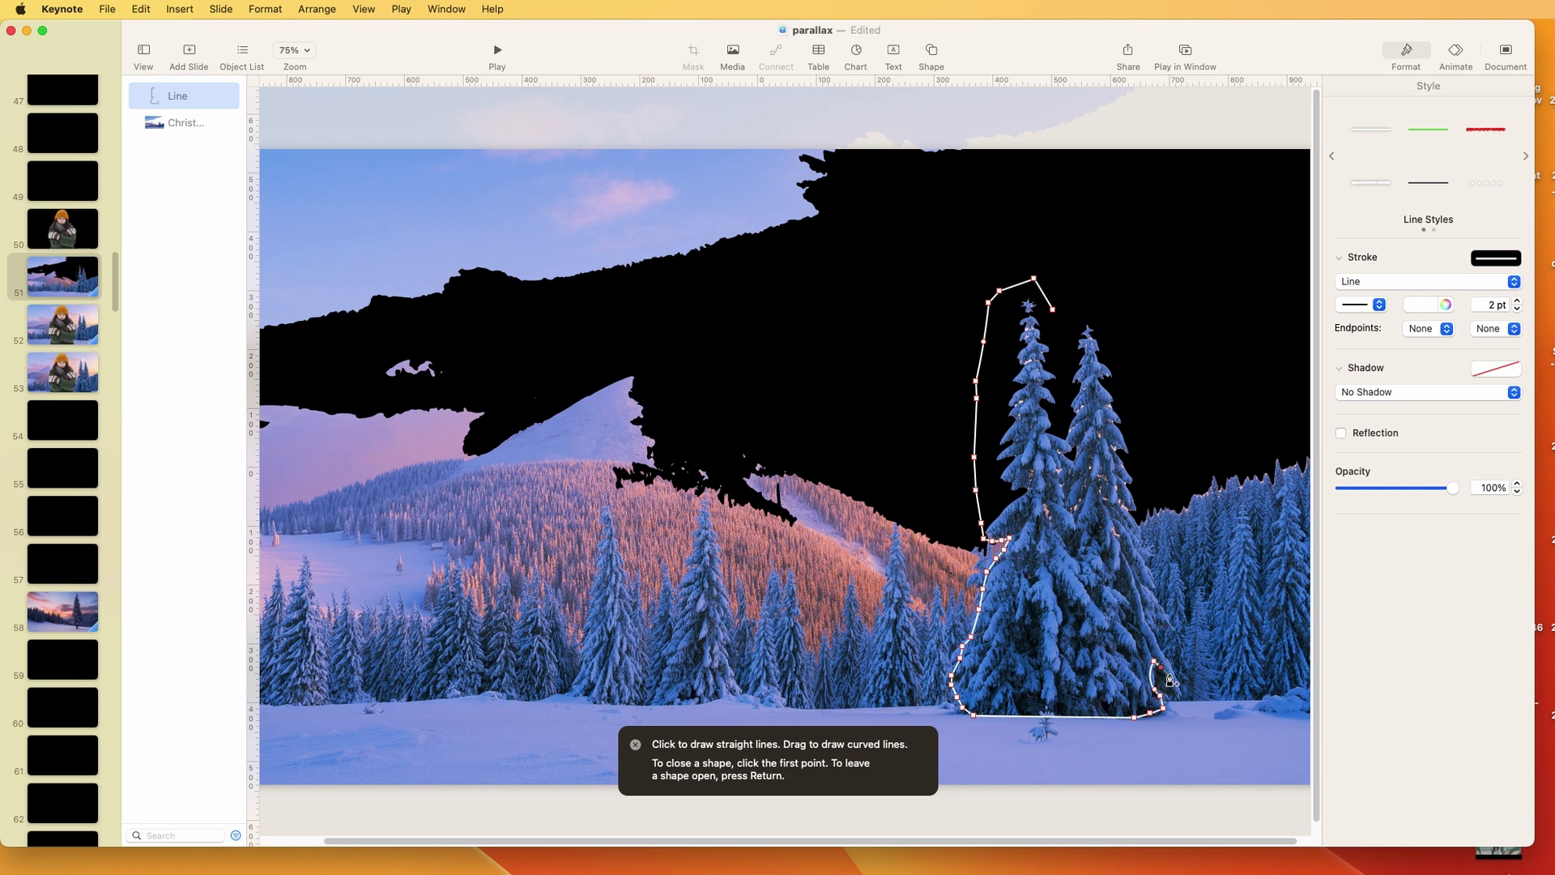
pyautogui.click(1148, 618)
pyautogui.click(1166, 624)
pyautogui.click(1130, 533)
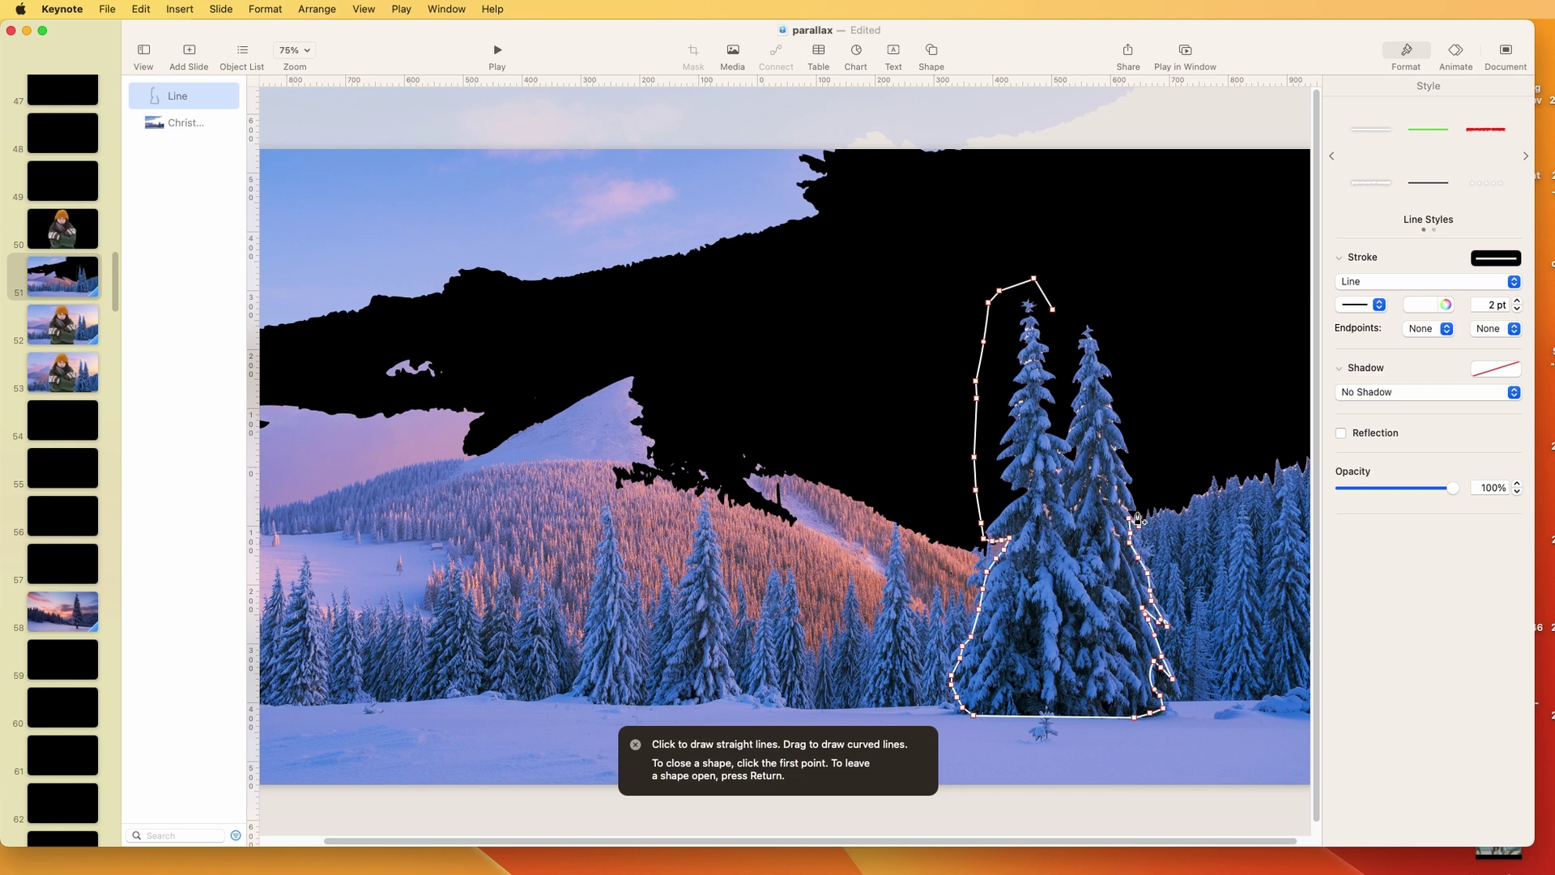
pyautogui.click(1147, 501)
pyautogui.click(1144, 455)
pyautogui.click(1133, 407)
pyautogui.click(1118, 327)
pyautogui.click(1084, 295)
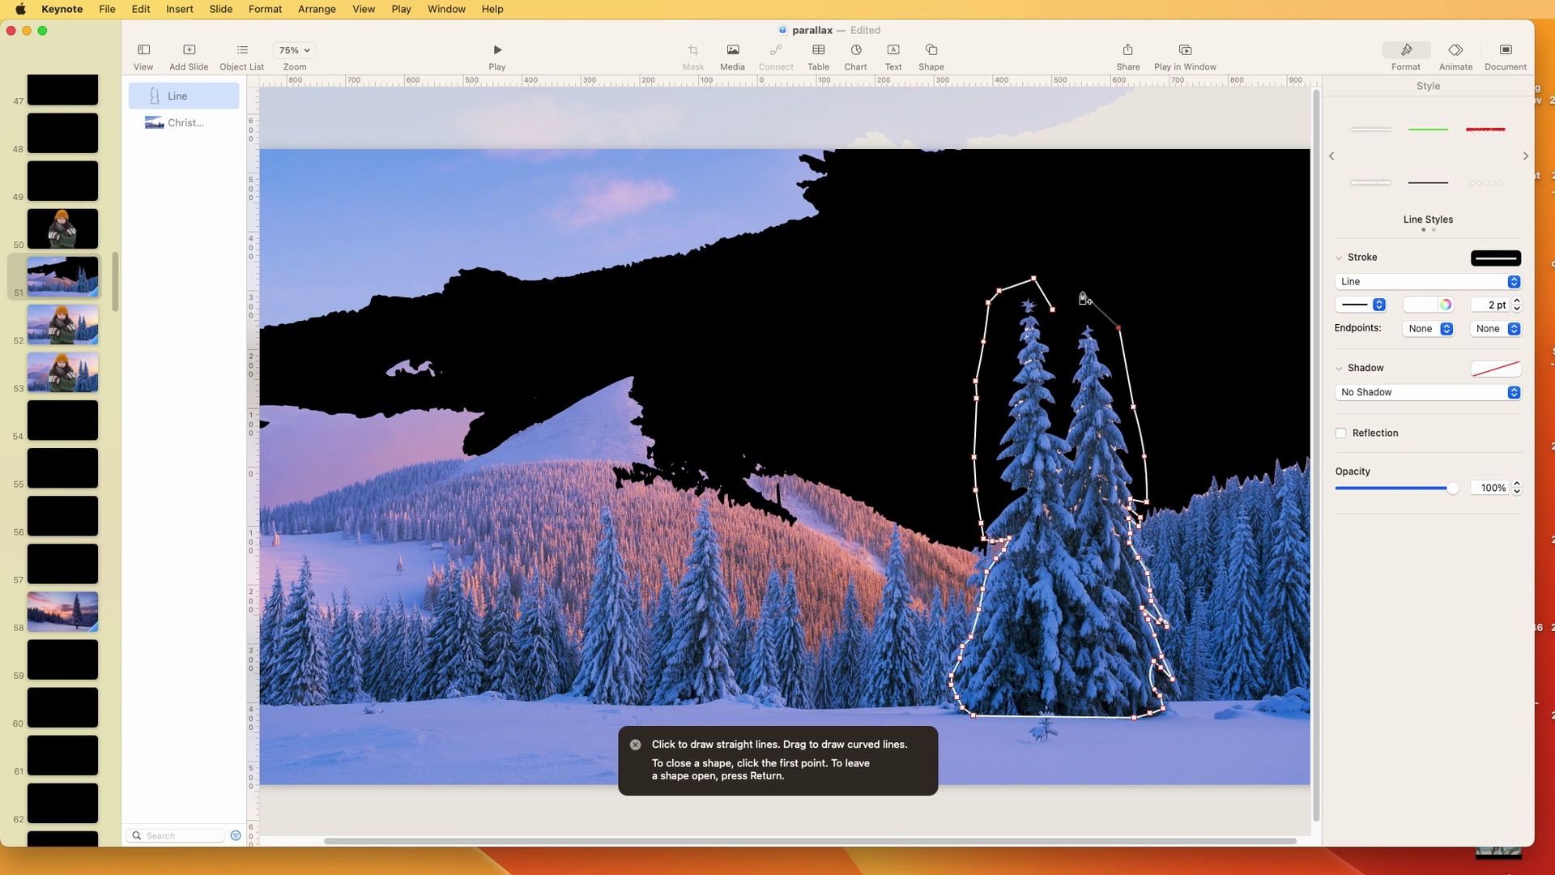
pyautogui.click(1059, 279)
# - Close the tree outline and mask the landscape photo with it around the two trees
pyautogui.click(1053, 306)
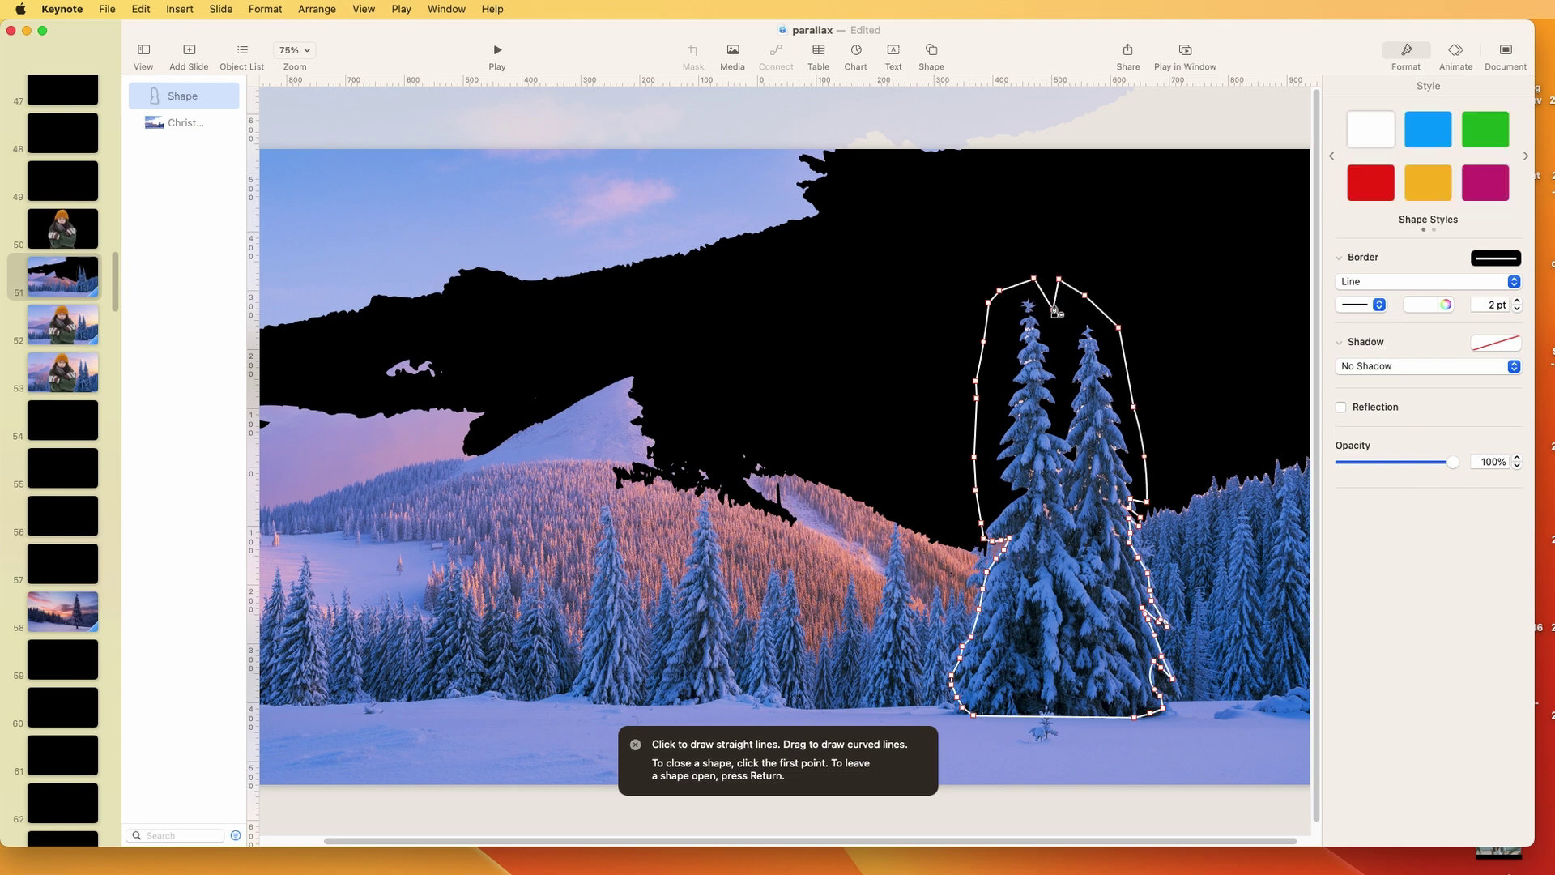
pyautogui.click(1160, 342)
pyautogui.click(1120, 346)
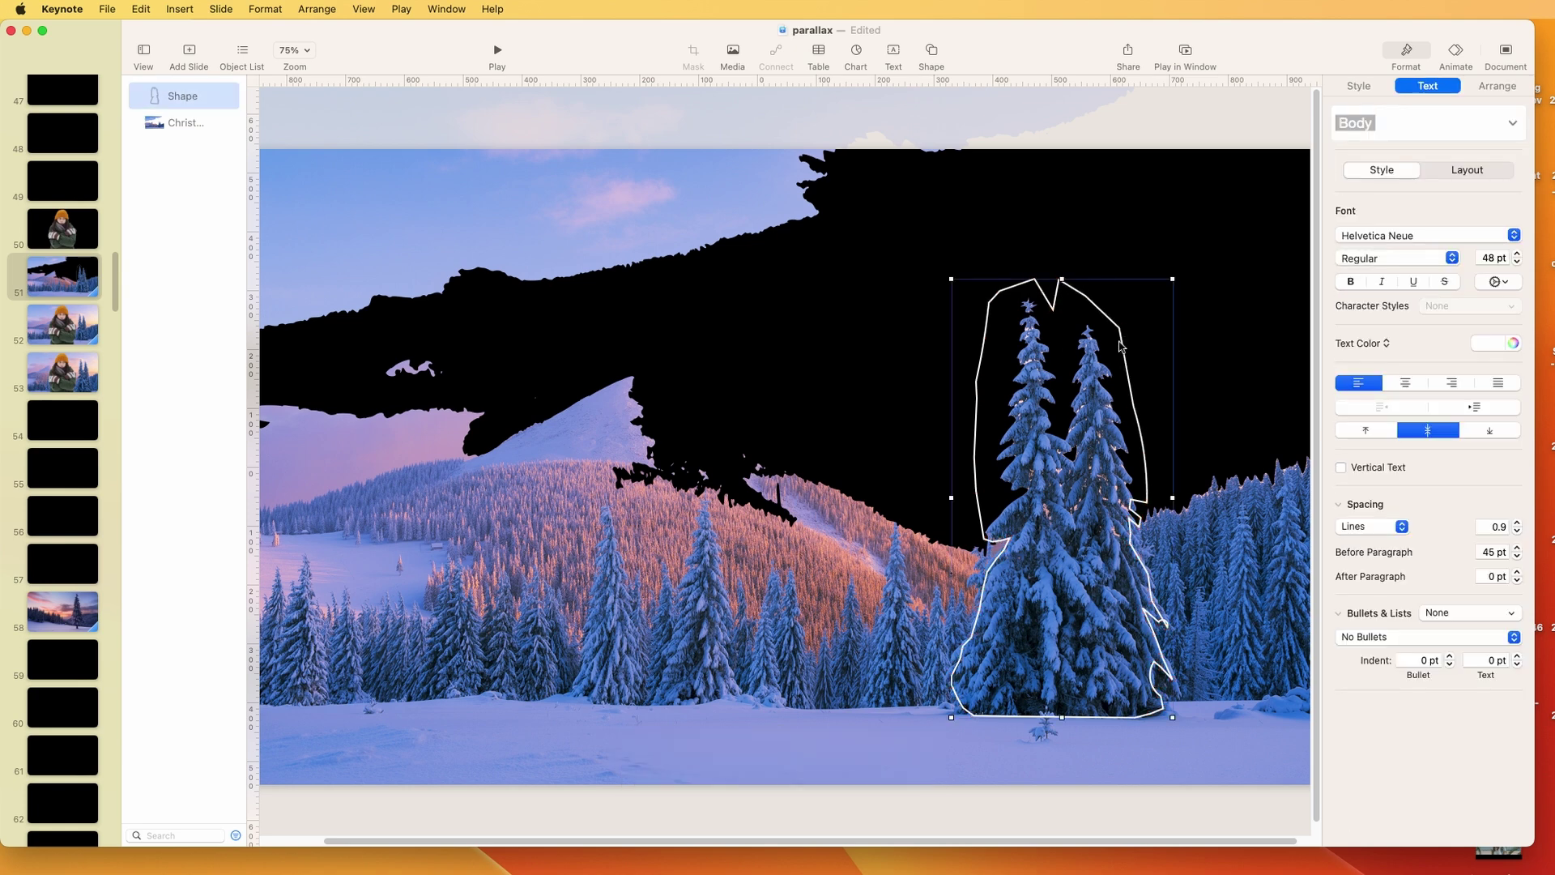
pyautogui.keyDown('shift'); pyautogui.click(763, 490); pyautogui.keyUp('shift')
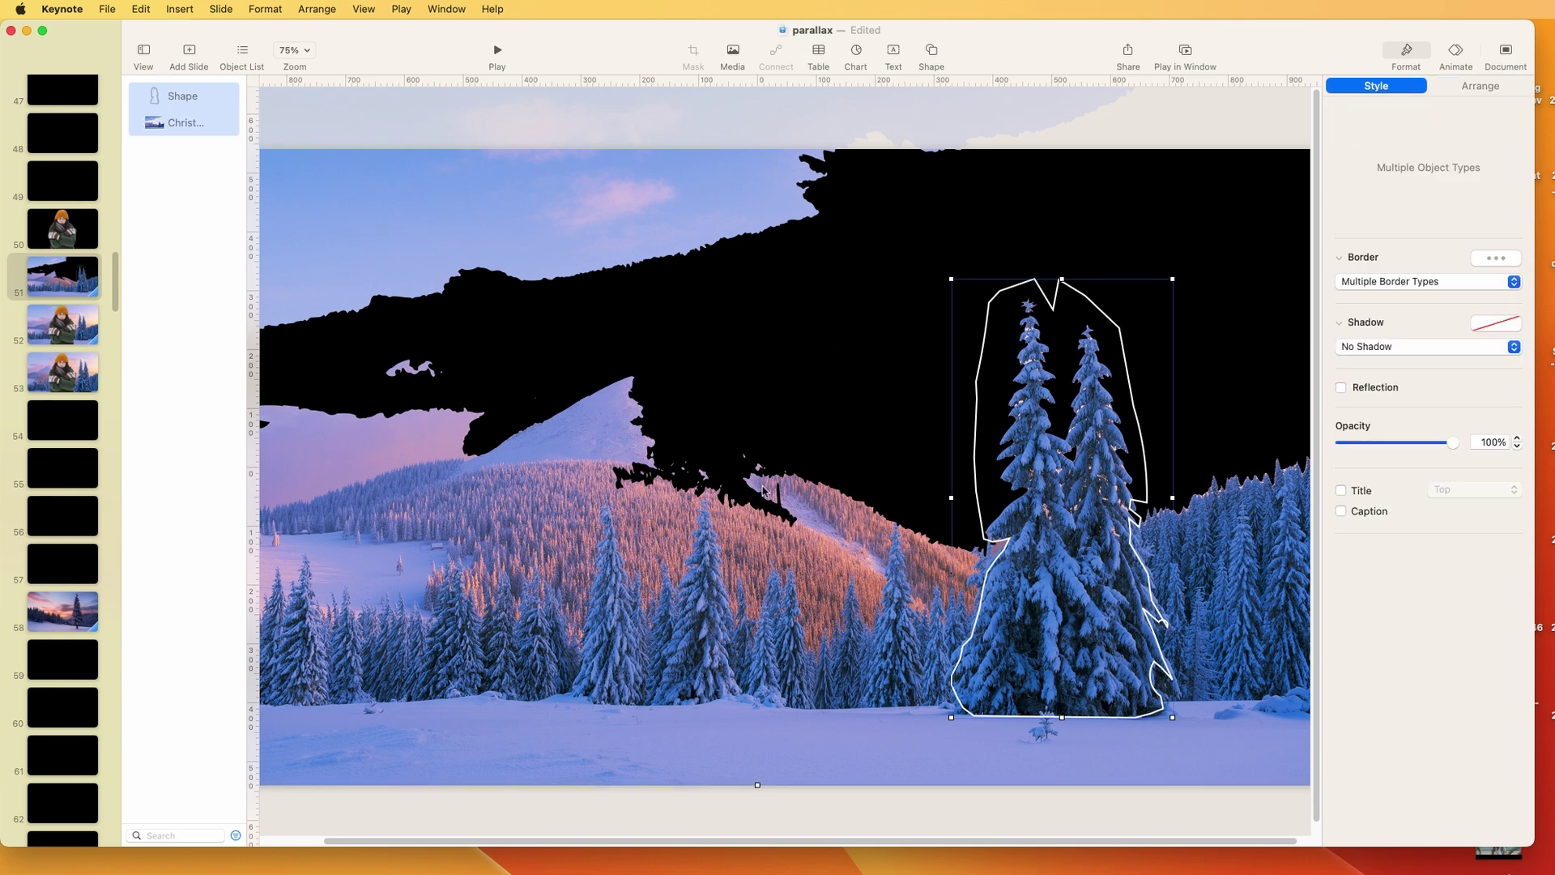
pyautogui.click(249, 9)
pyautogui.click(255, 10)
pyautogui.click(257, 11)
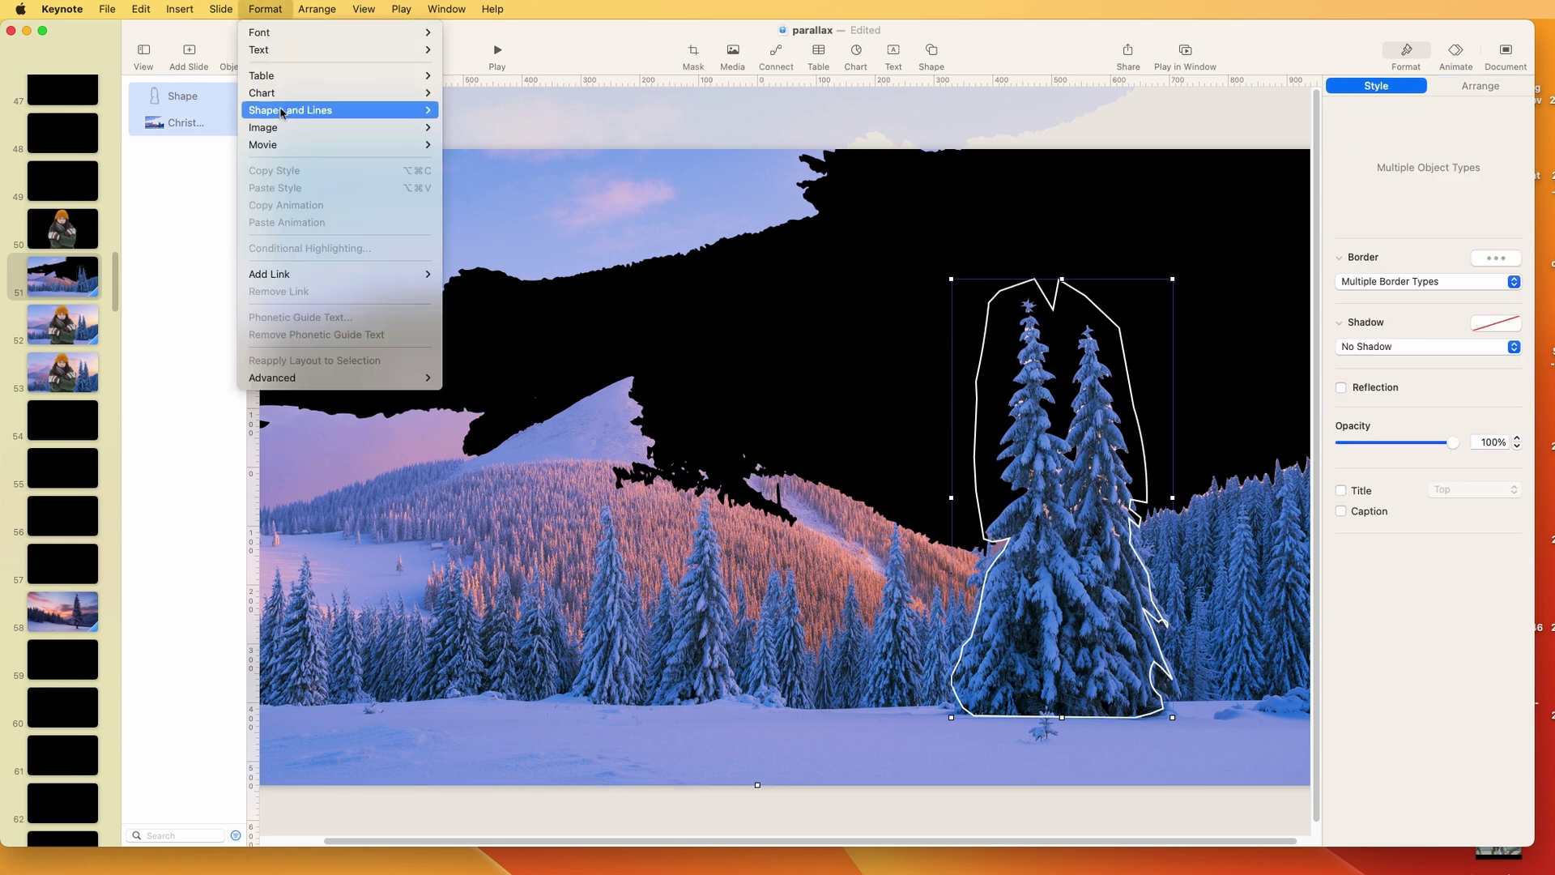
pyautogui.moveTo(279, 127)
pyautogui.click(486, 127)
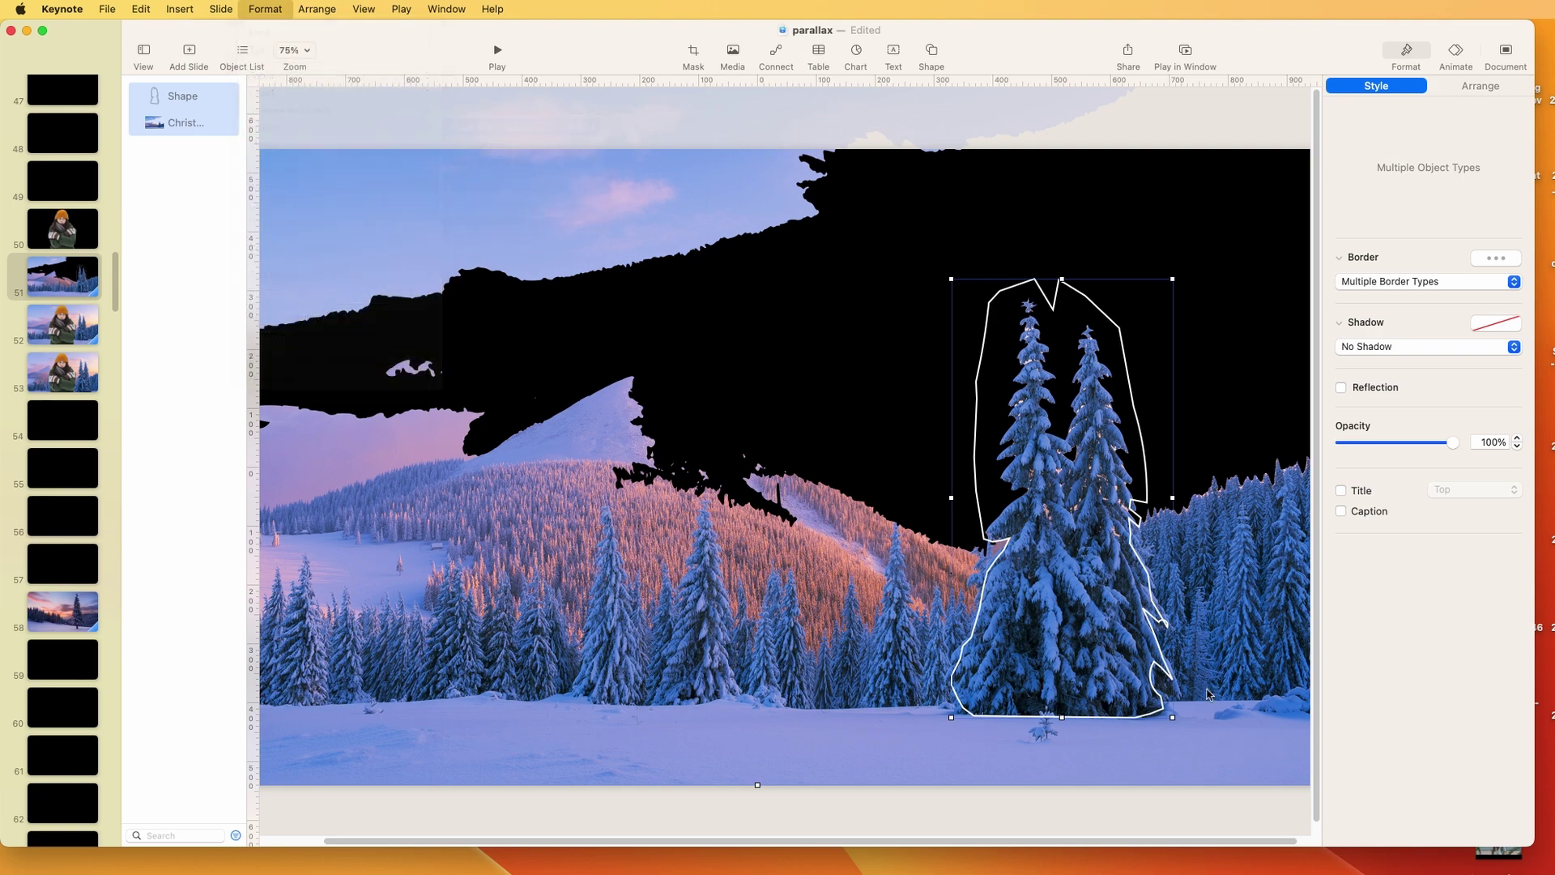
pyautogui.click(1158, 753)
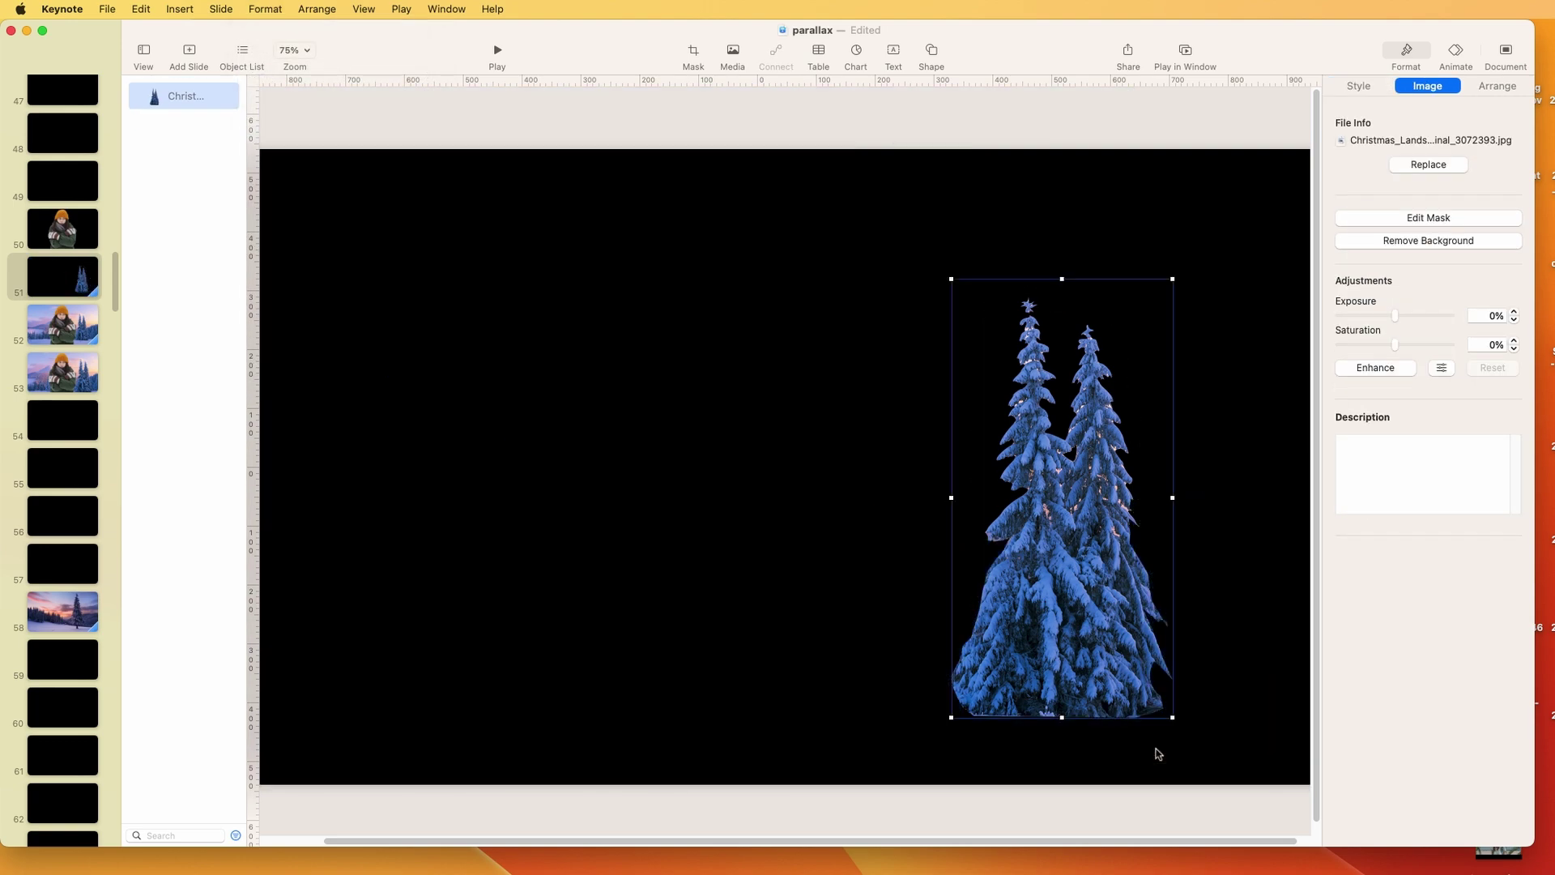
# - Centre the trees image on the slide at 125% zoom and start Remove Background
pyautogui.click(806, 606)
pyautogui.moveTo(1124, 603); pyautogui.dragTo(1098, 581)
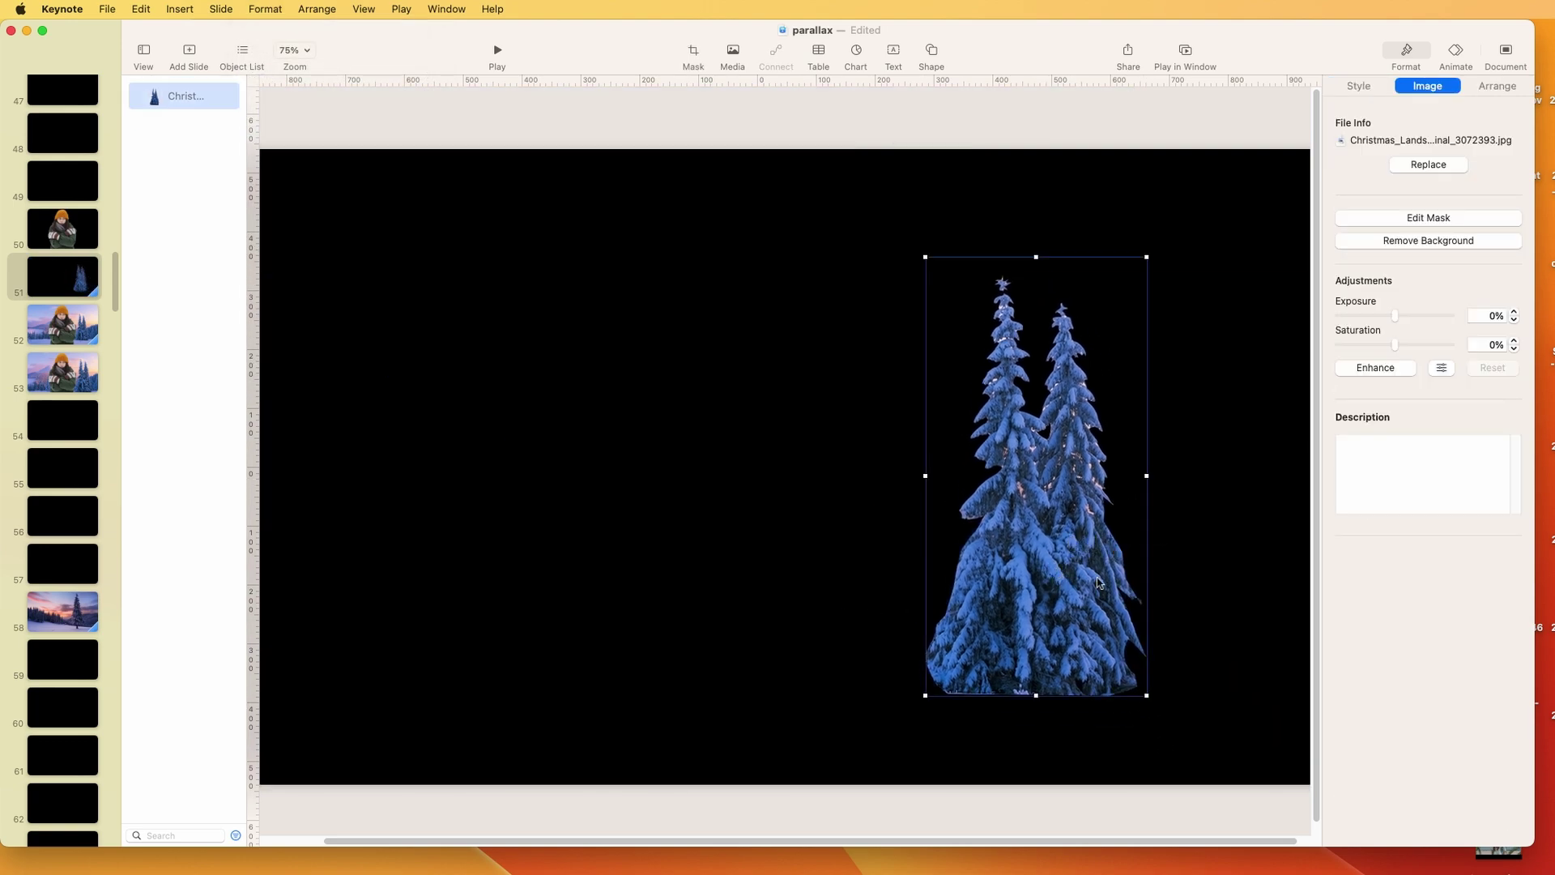
pyautogui.click(304, 42)
pyautogui.click(312, 141)
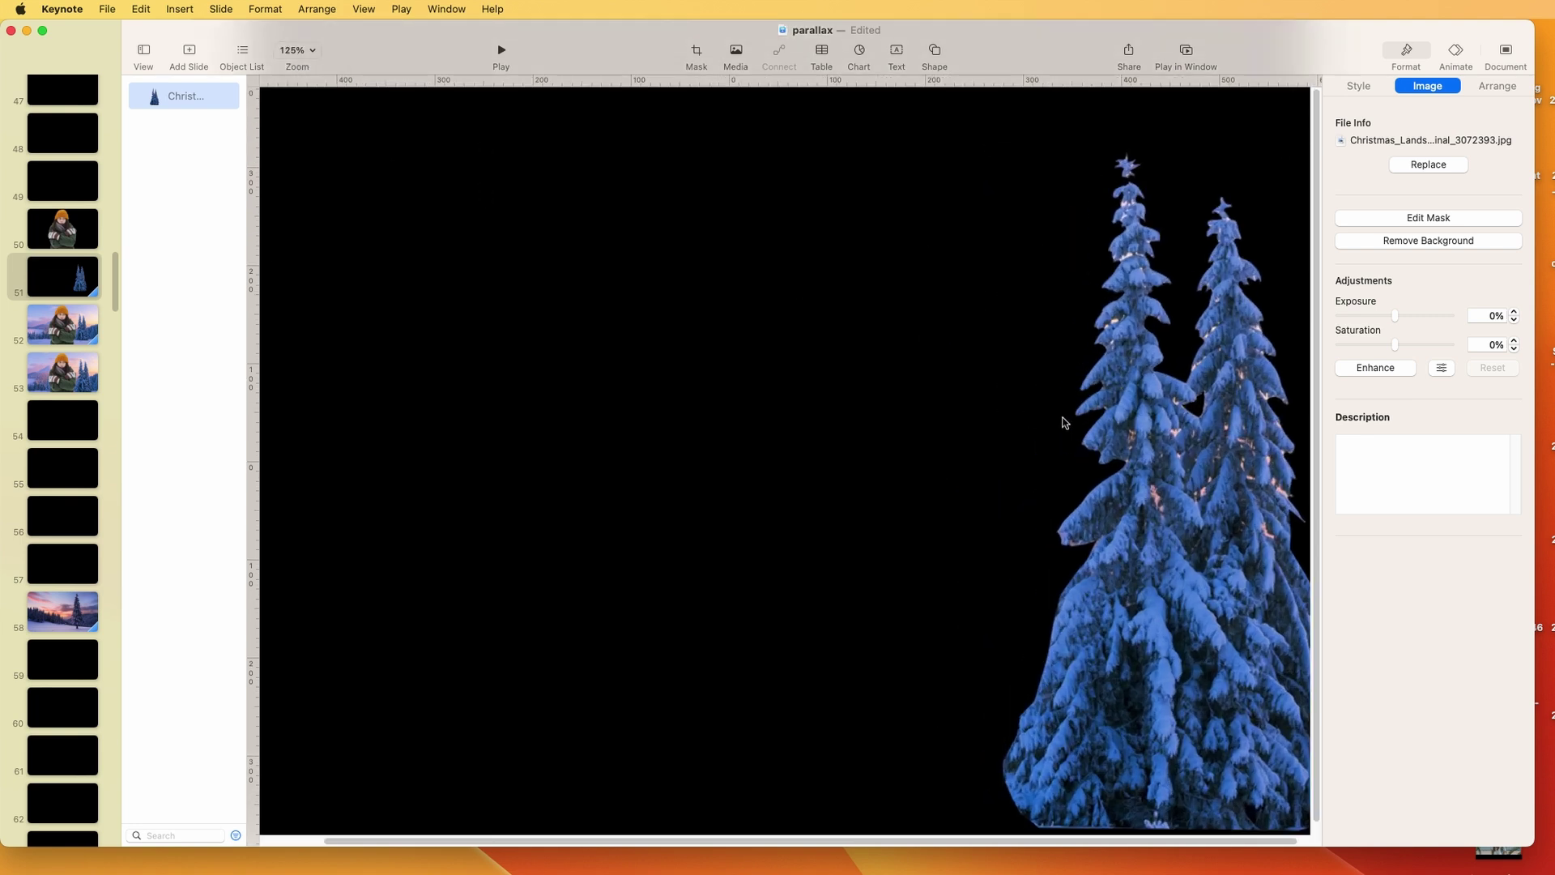
pyautogui.click(1064, 422)
pyautogui.moveTo(1063, 422); pyautogui.dragTo(757, 381)
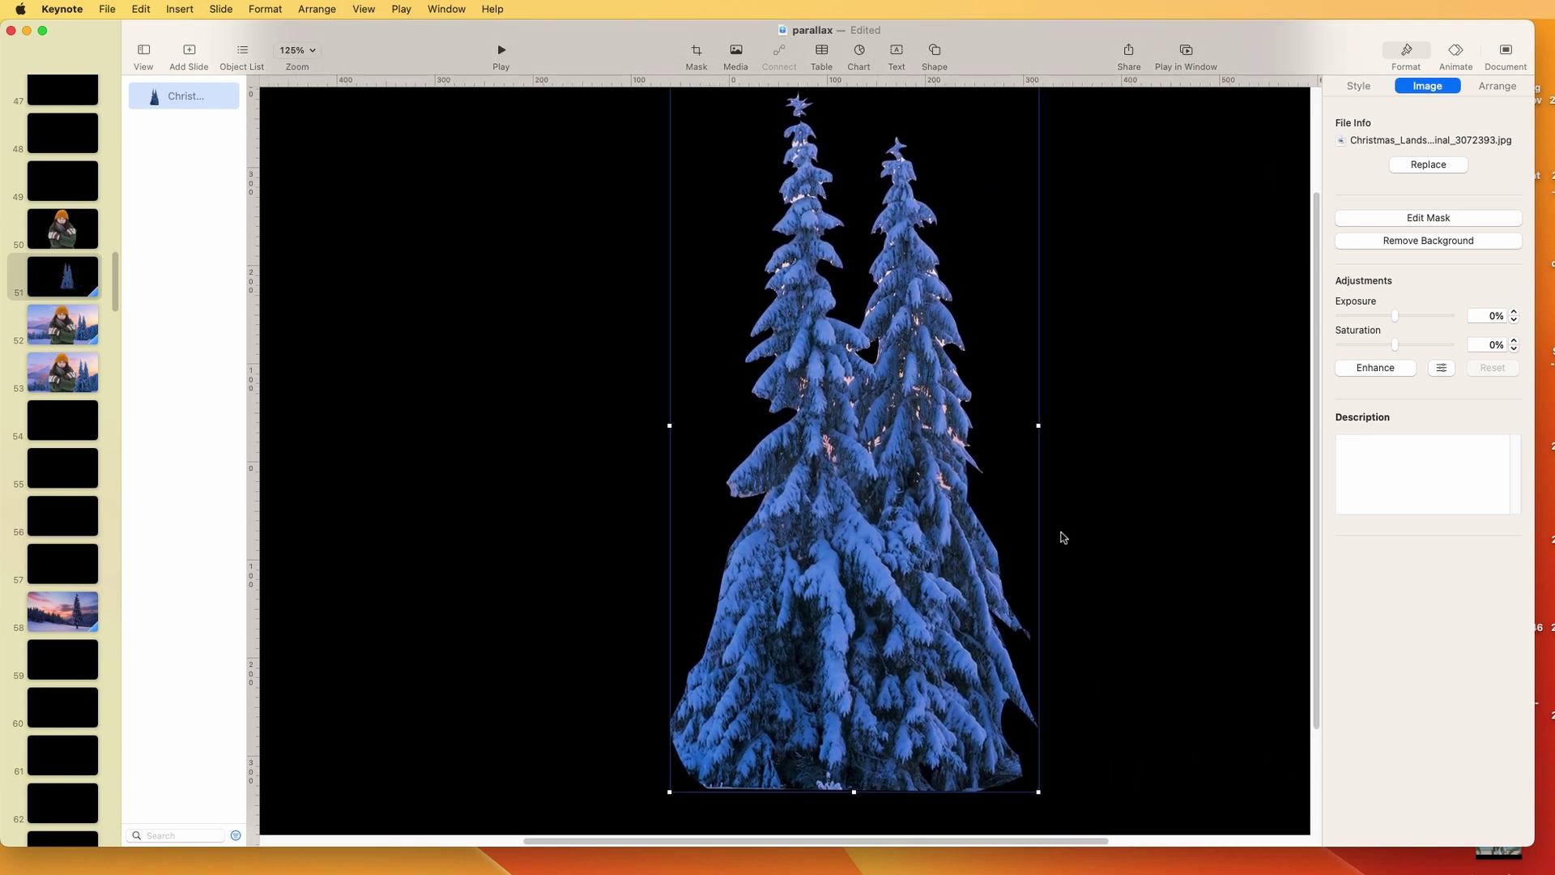
pyautogui.click(1418, 242)
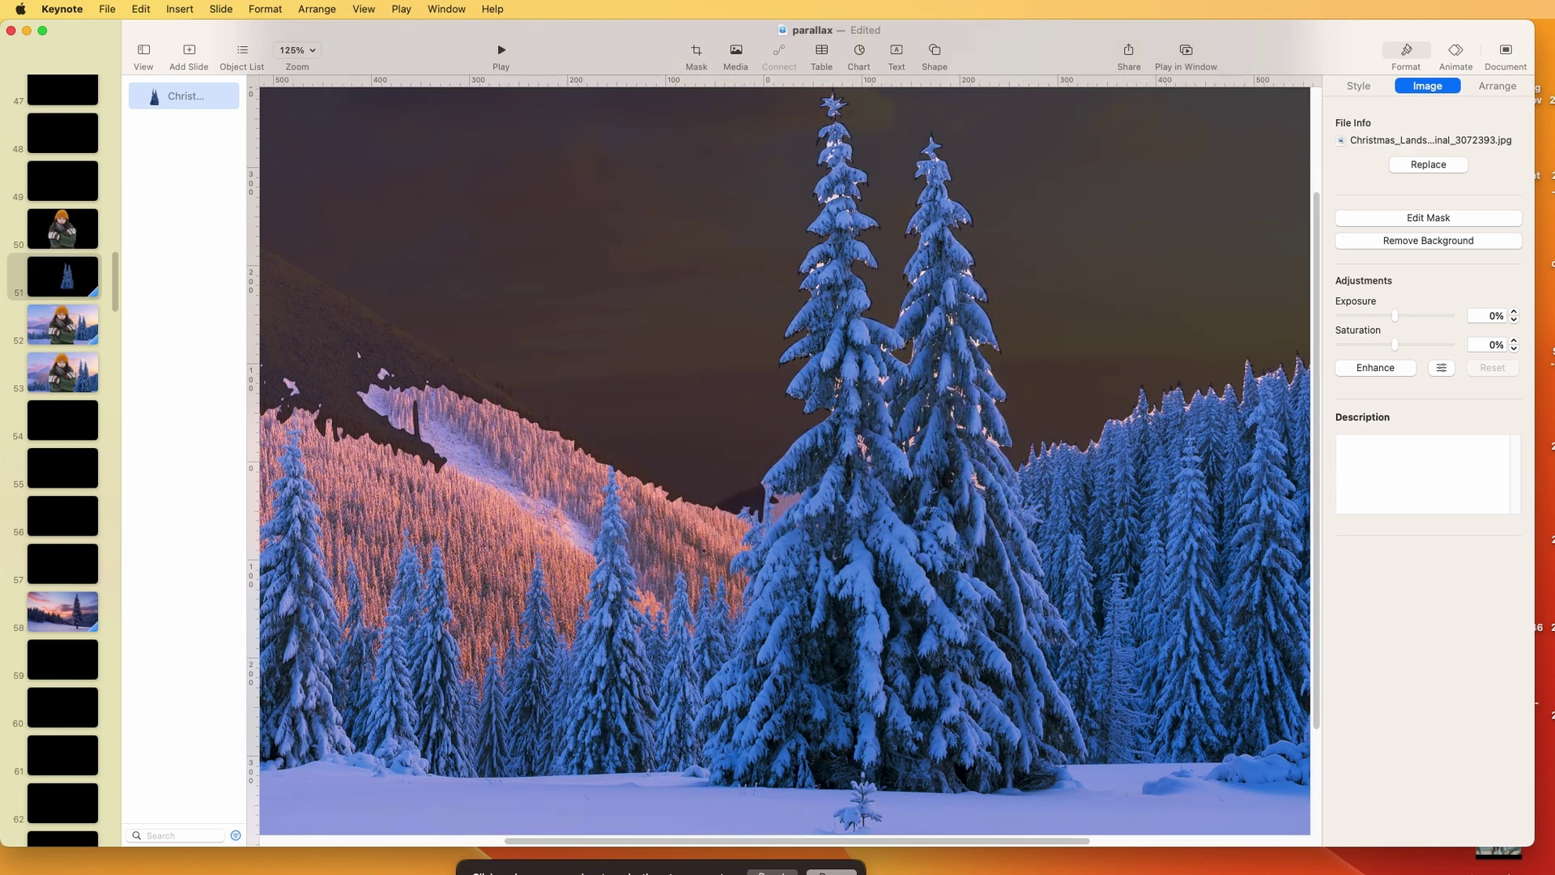
# - Erase the leftover sky around the treetops and both trees with Remove Background
pyautogui.press('Return')
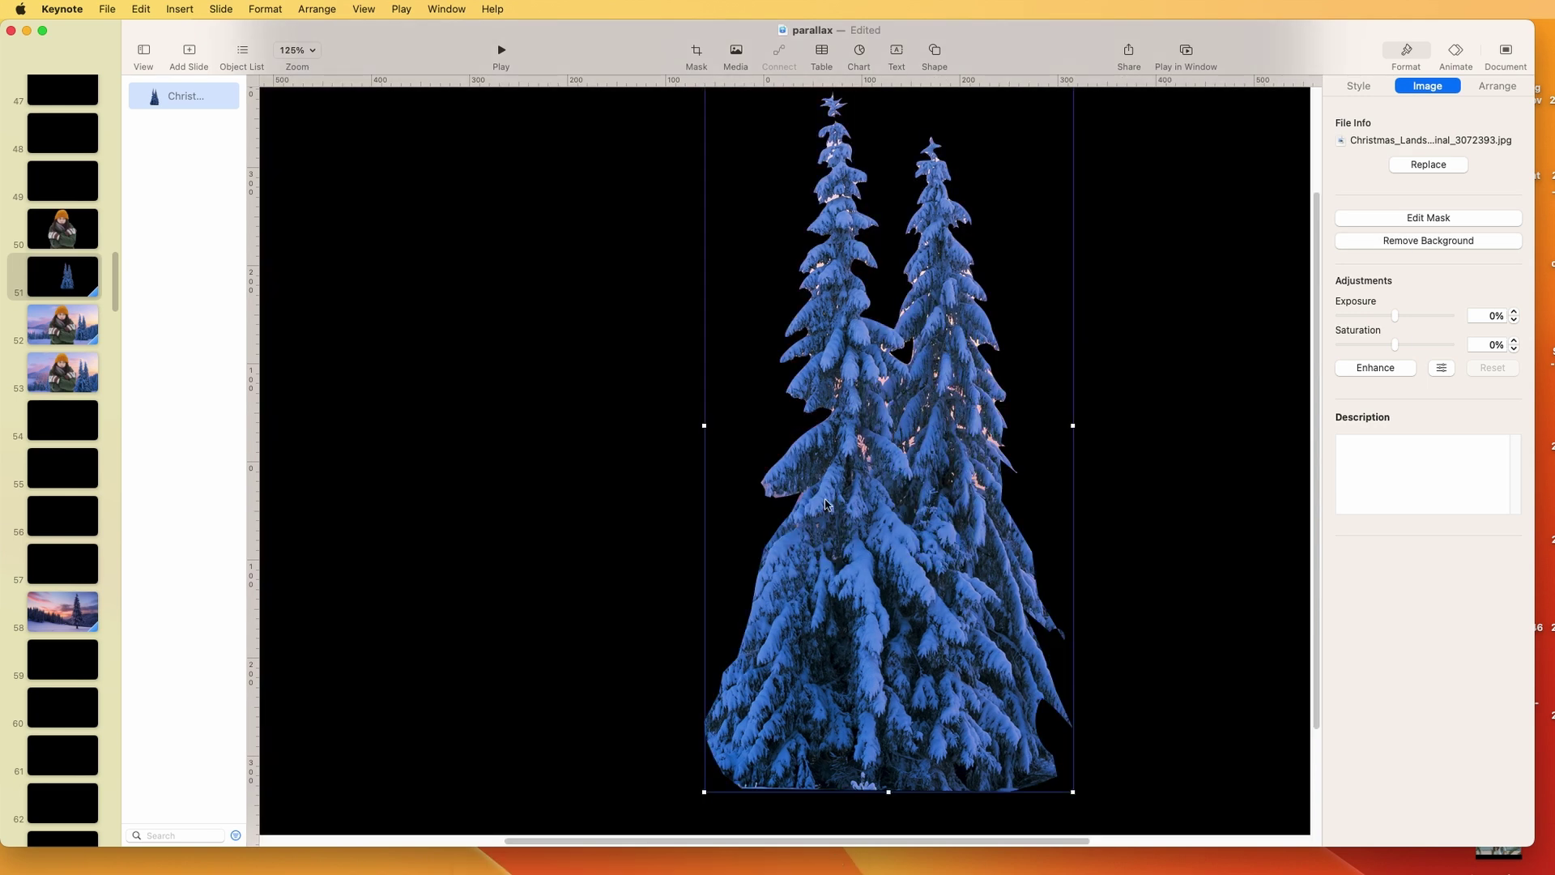
pyautogui.click(1416, 241)
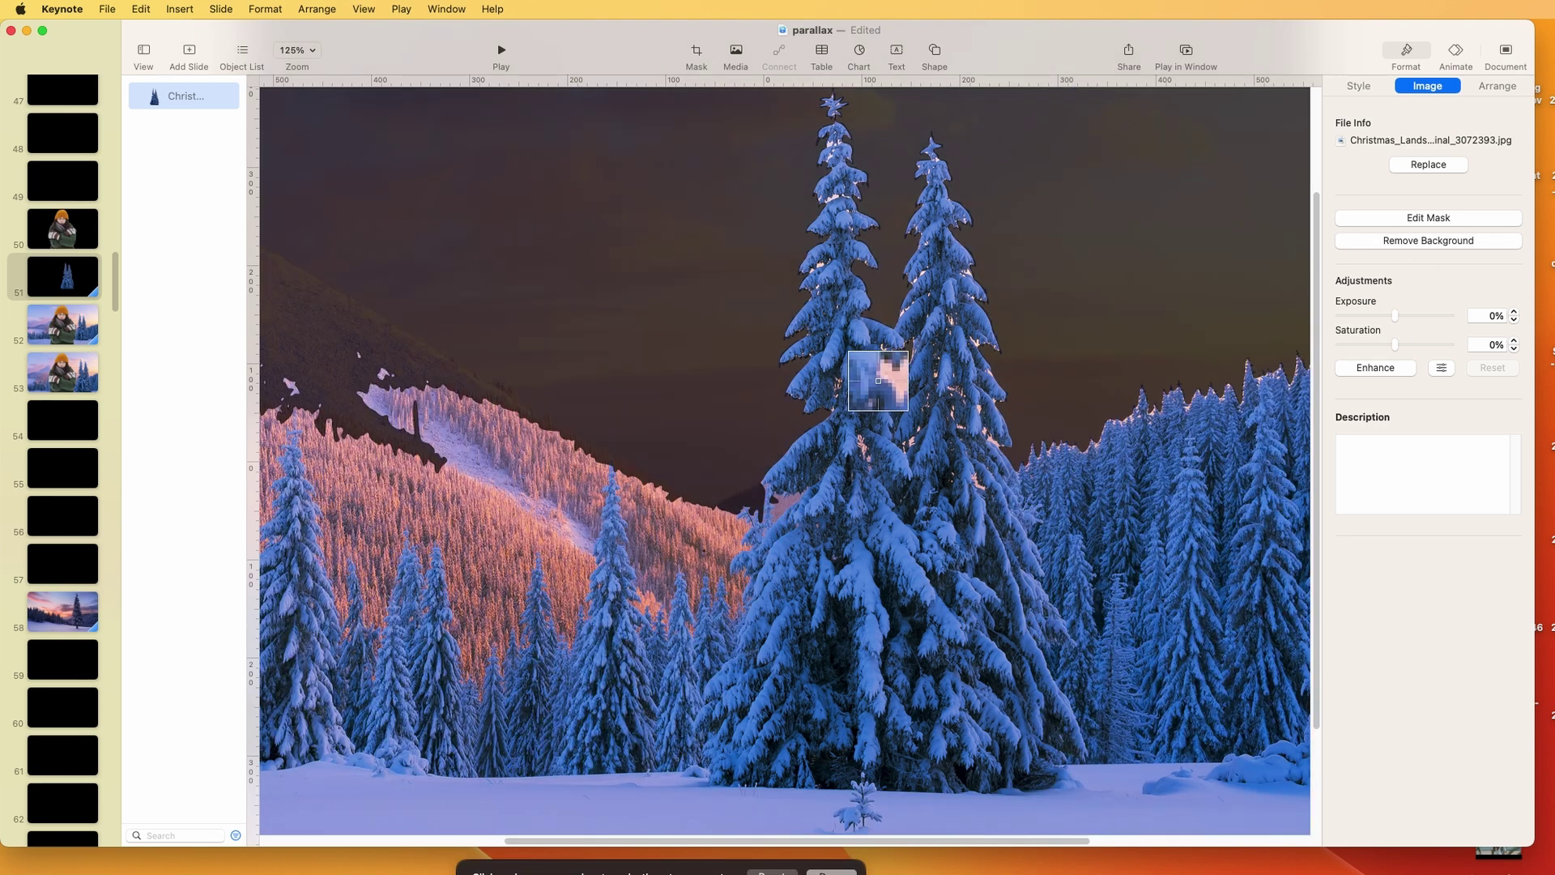
pyautogui.moveTo(879, 381); pyautogui.dragTo(900, 410)
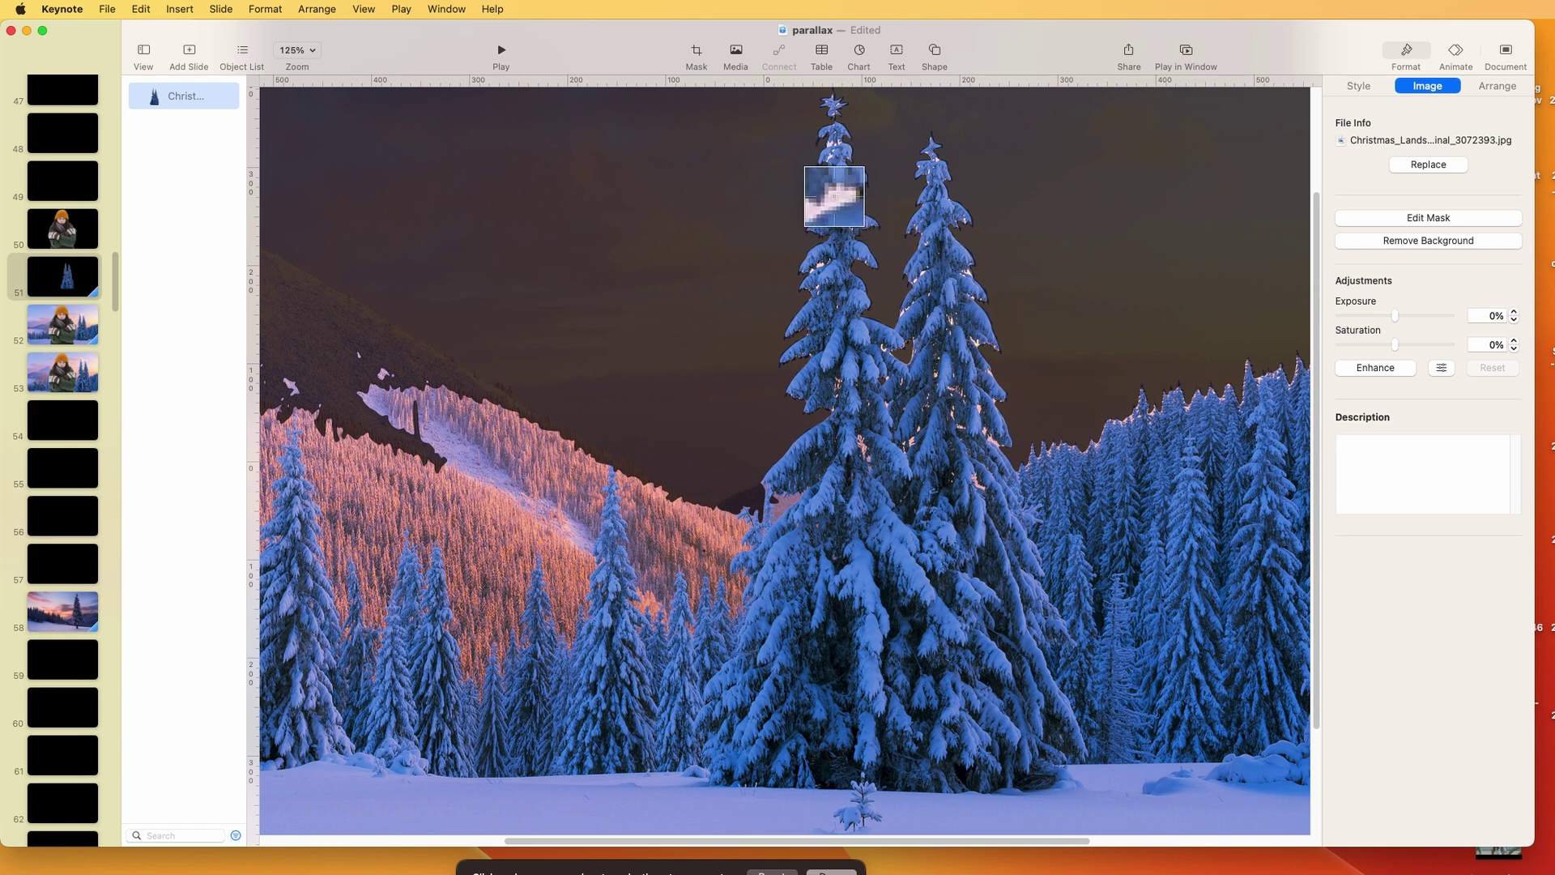
pyautogui.moveTo(834, 196); pyautogui.dragTo(840, 203)
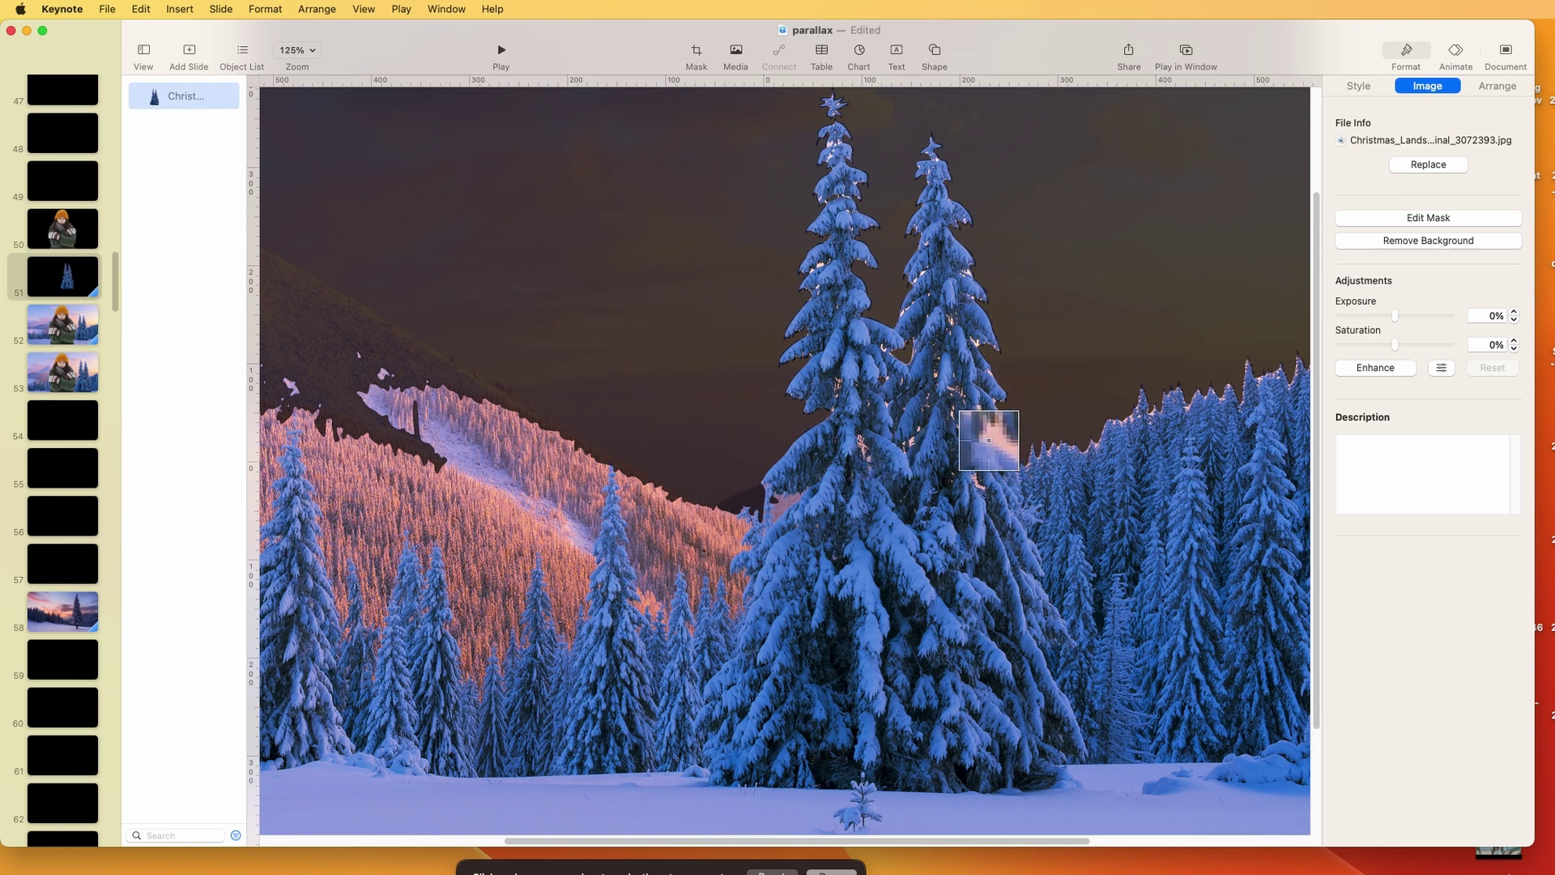
pyautogui.moveTo(991, 435); pyautogui.dragTo(990, 438)
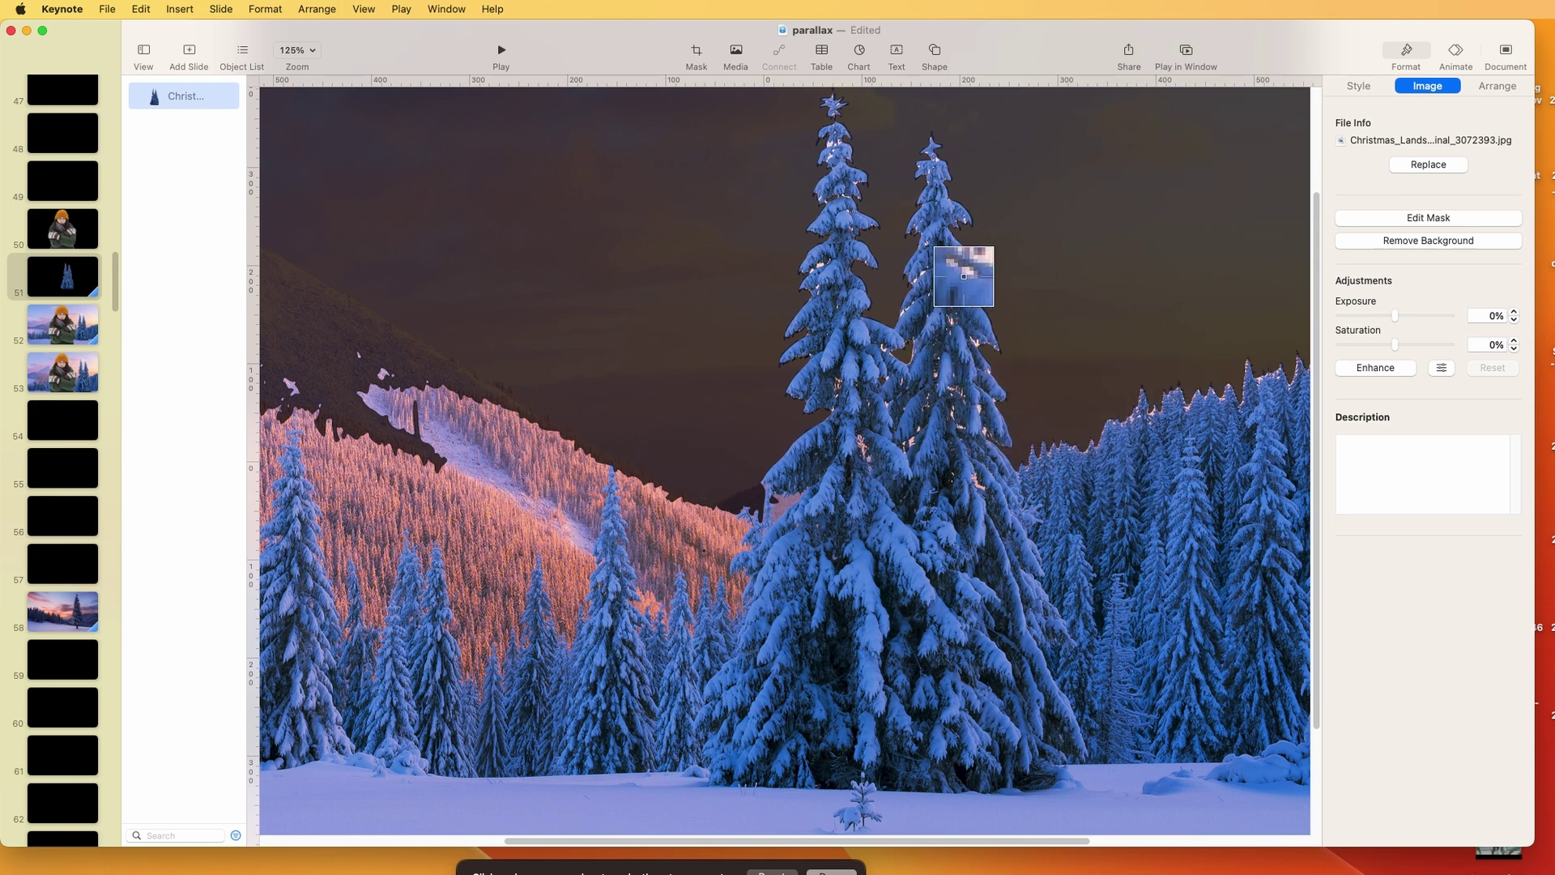
pyautogui.moveTo(834, 276); pyautogui.dragTo(834, 276)
pyautogui.press('Return')
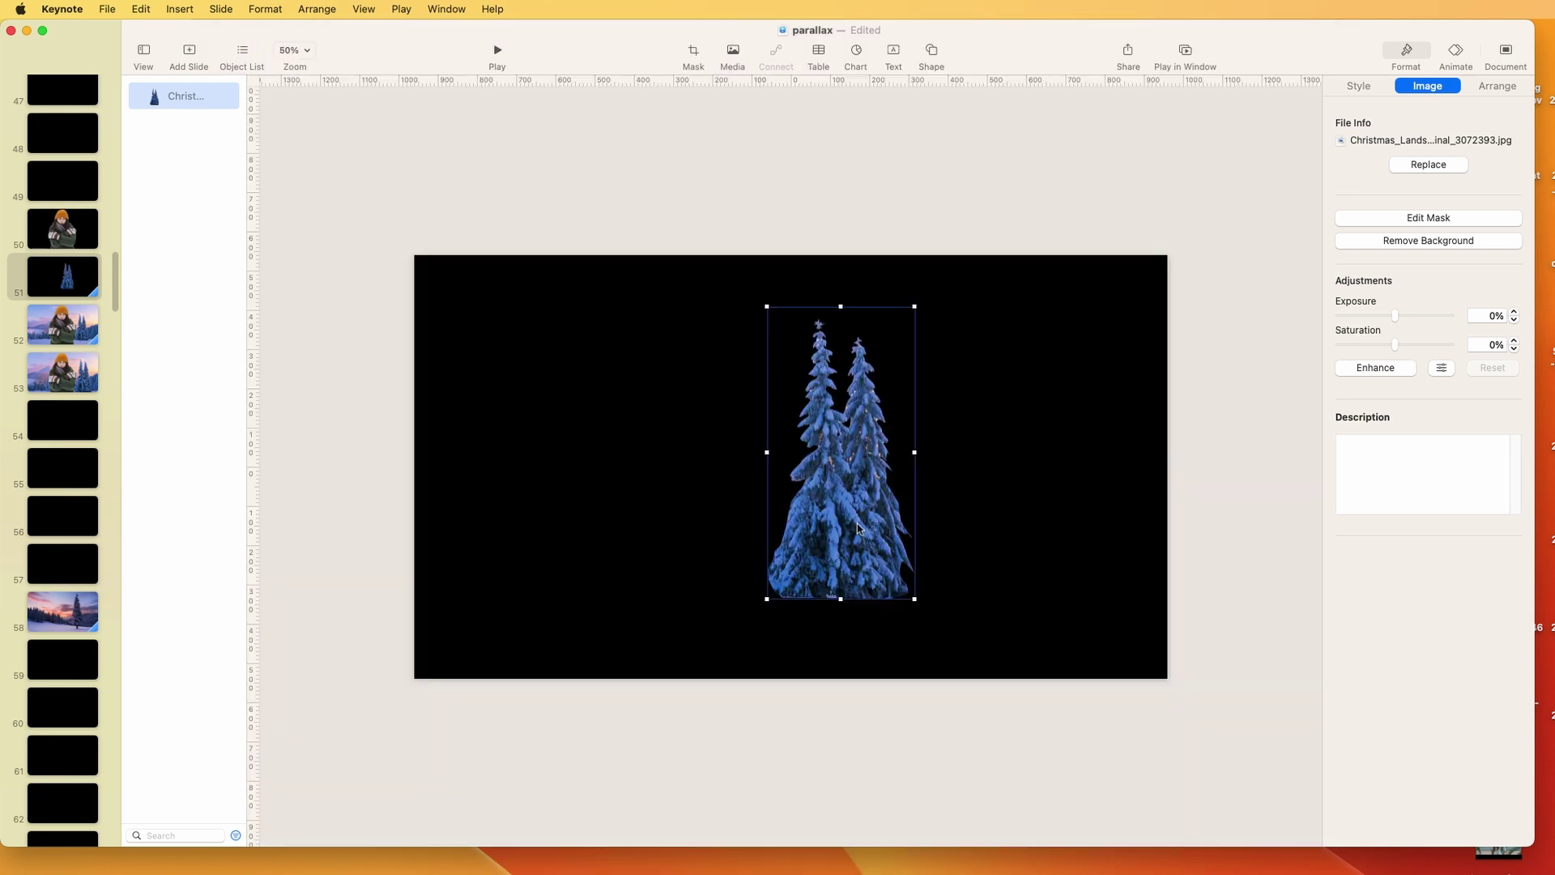
# - Paste the tree cut-out onto slide 52, enlarge it, and place it at the right edge
pyautogui.click(73, 332)
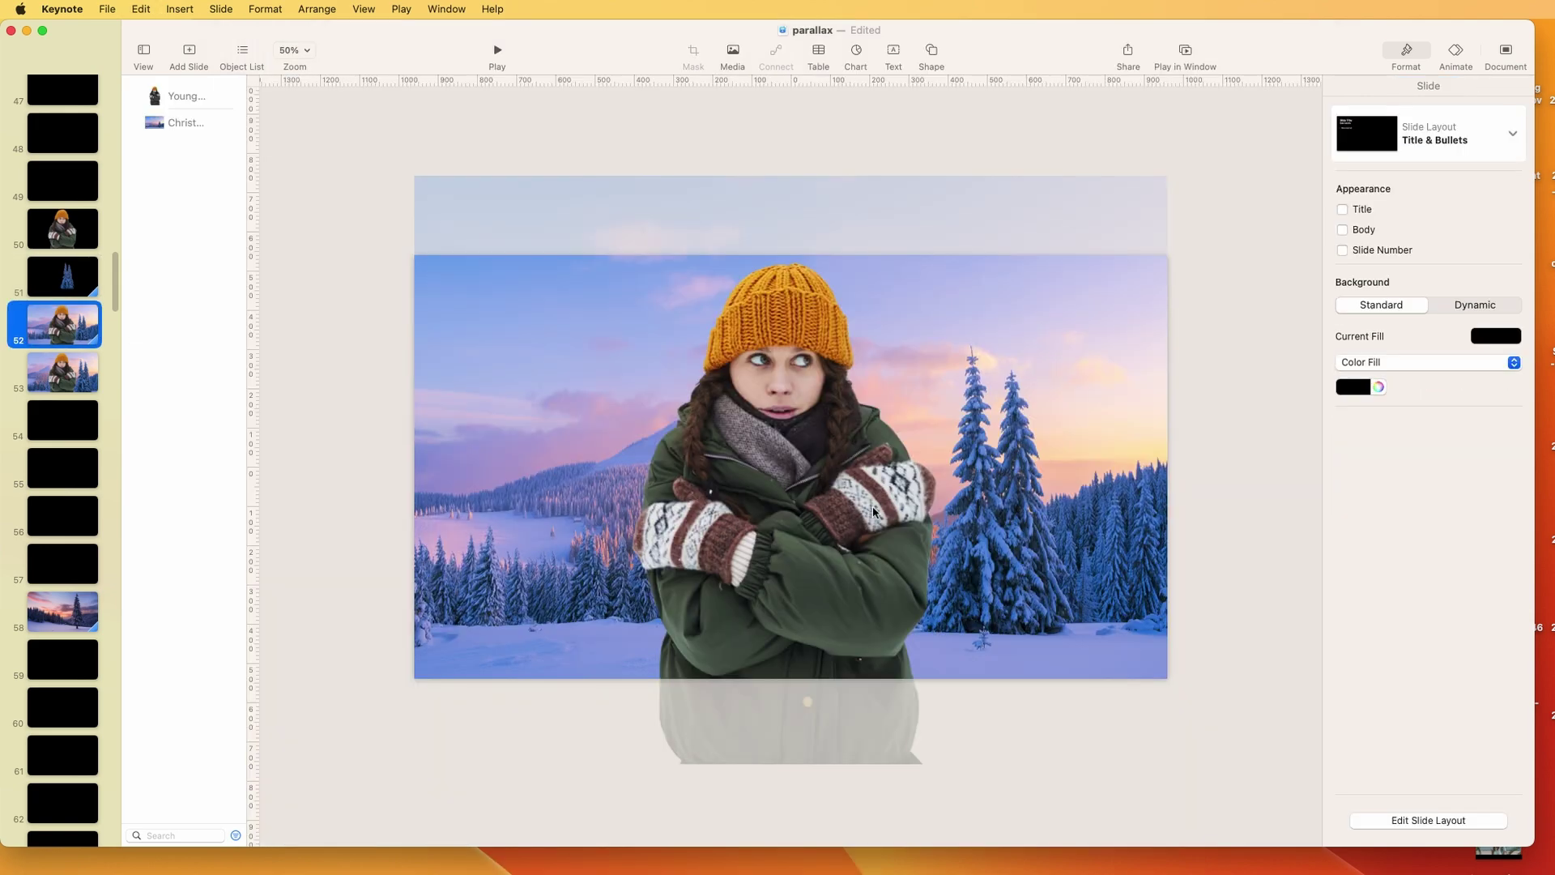
pyautogui.press('super+v')
pyautogui.moveTo(874, 512); pyautogui.dragTo(1085, 563)
pyautogui.moveTo(1007, 643); pyautogui.dragTo(991, 656)
pyautogui.moveTo(1086, 617); pyautogui.dragTo(1098, 624)
pyautogui.moveTo(1013, 661); pyautogui.dragTo(1006, 683)
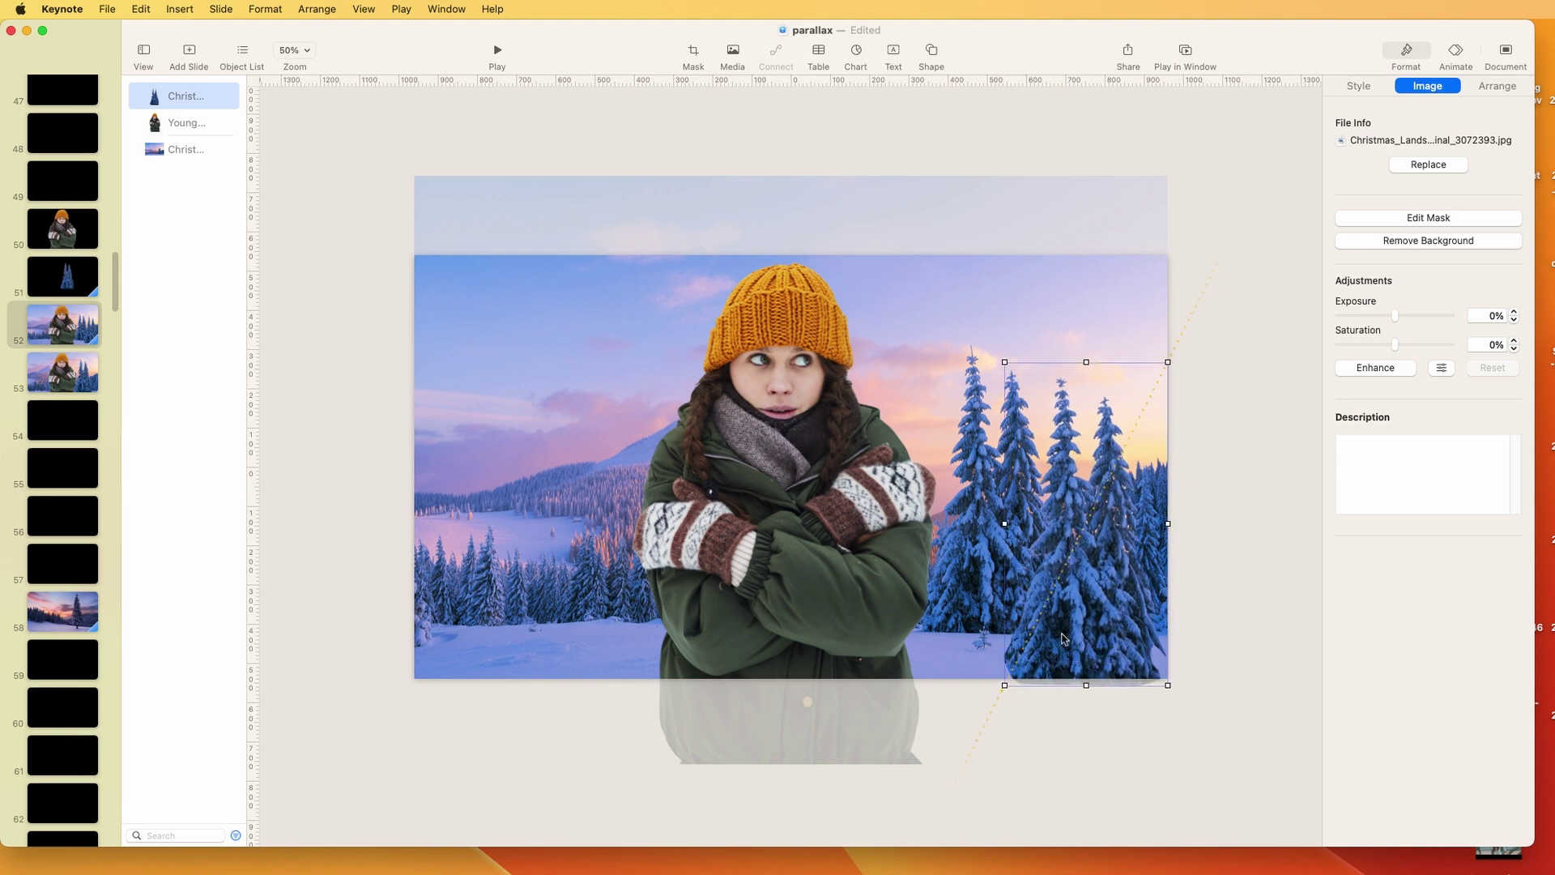
pyautogui.moveTo(1065, 635); pyautogui.dragTo(467, 610)
# - Flip the duplicate trees horizontally, move them to the left edge, and select both
pyautogui.click(1497, 86)
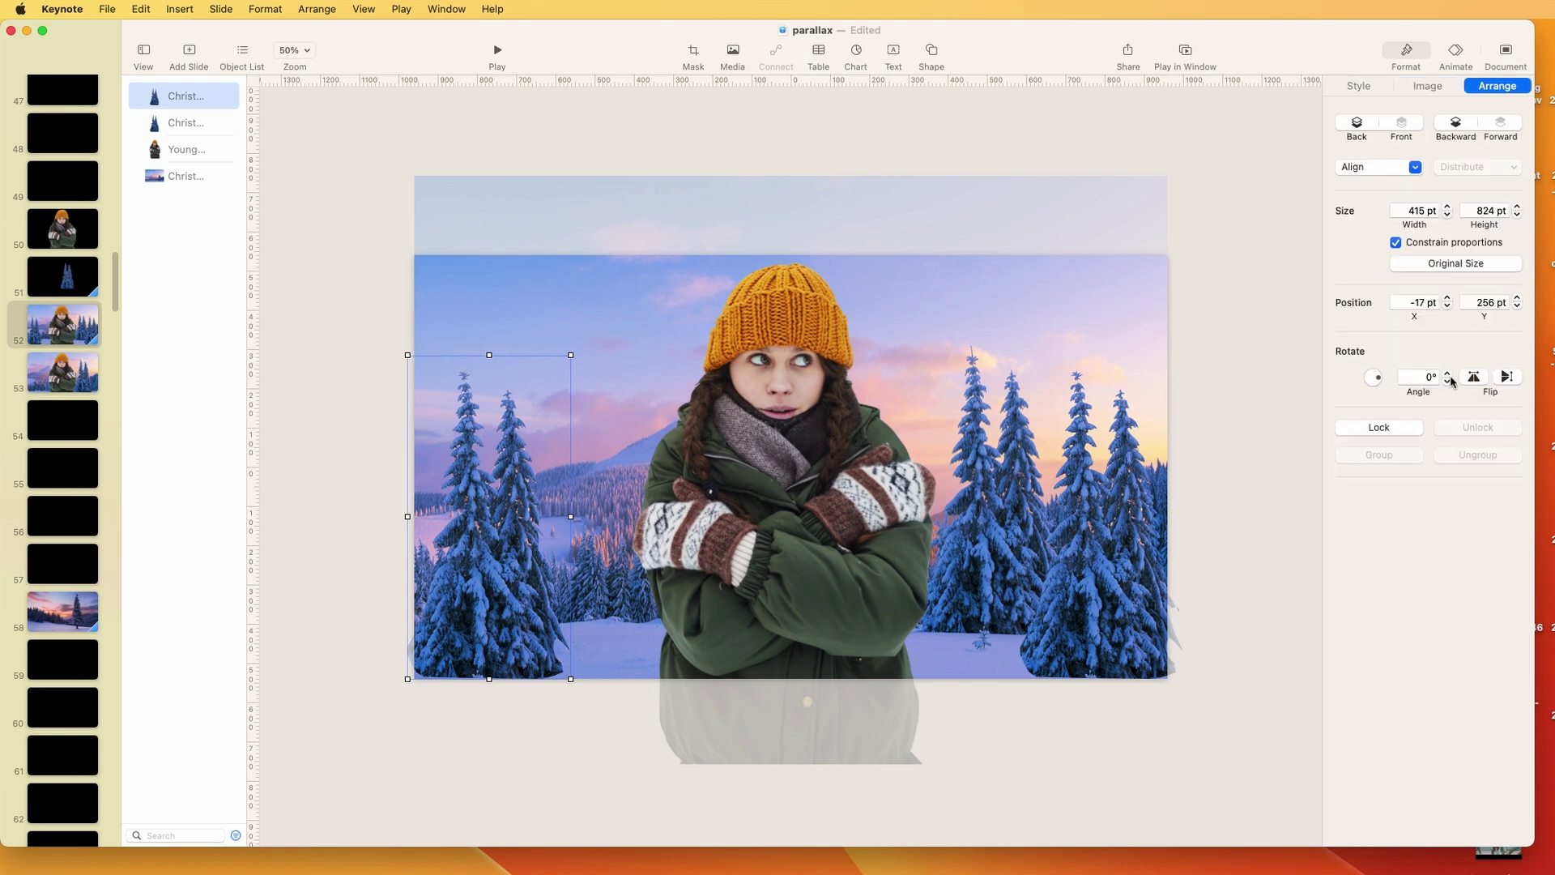
pyautogui.click(1476, 379)
pyautogui.moveTo(498, 542); pyautogui.dragTo(486, 624)
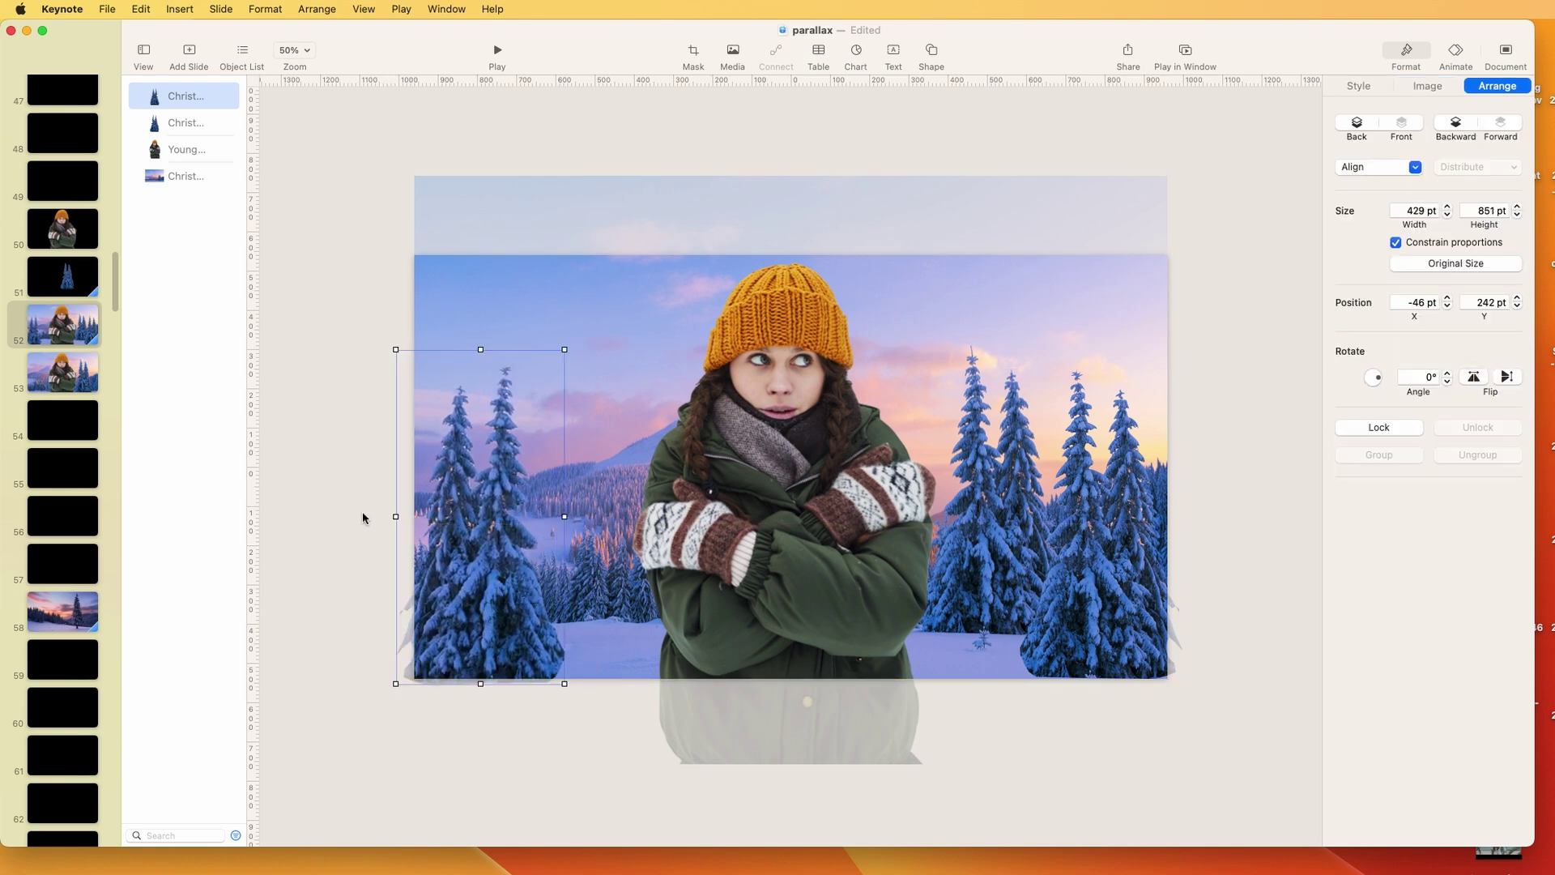
pyautogui.keyDown('shift'); pyautogui.click(1087, 613); pyautogui.keyUp('shift')
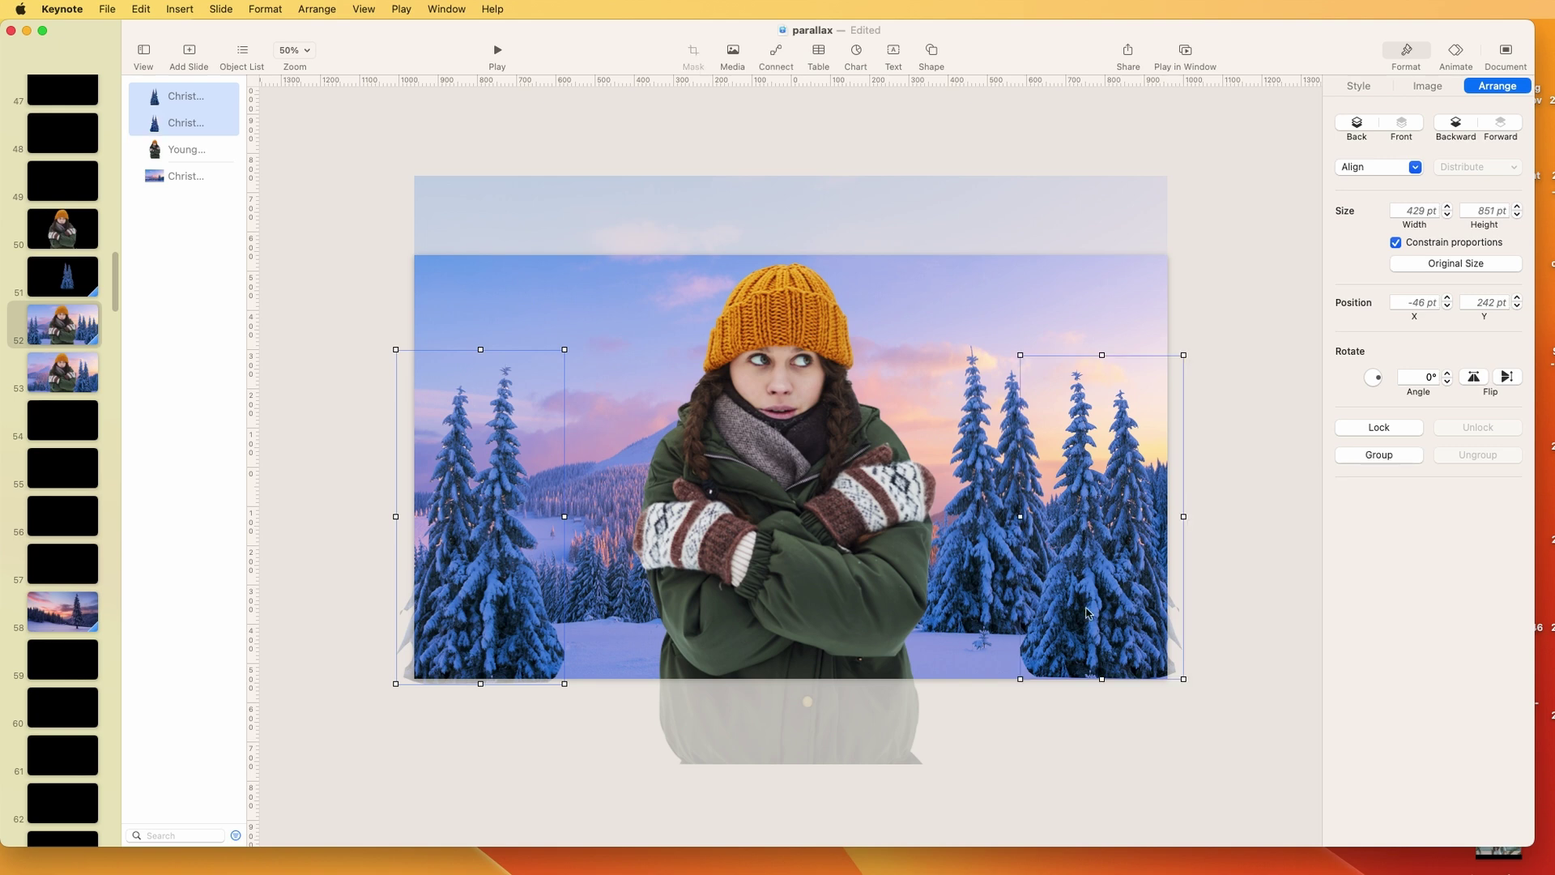
# - Paste both tree layers onto slide 53, enlarge the left one and push the right further right
pyautogui.click(91, 323)
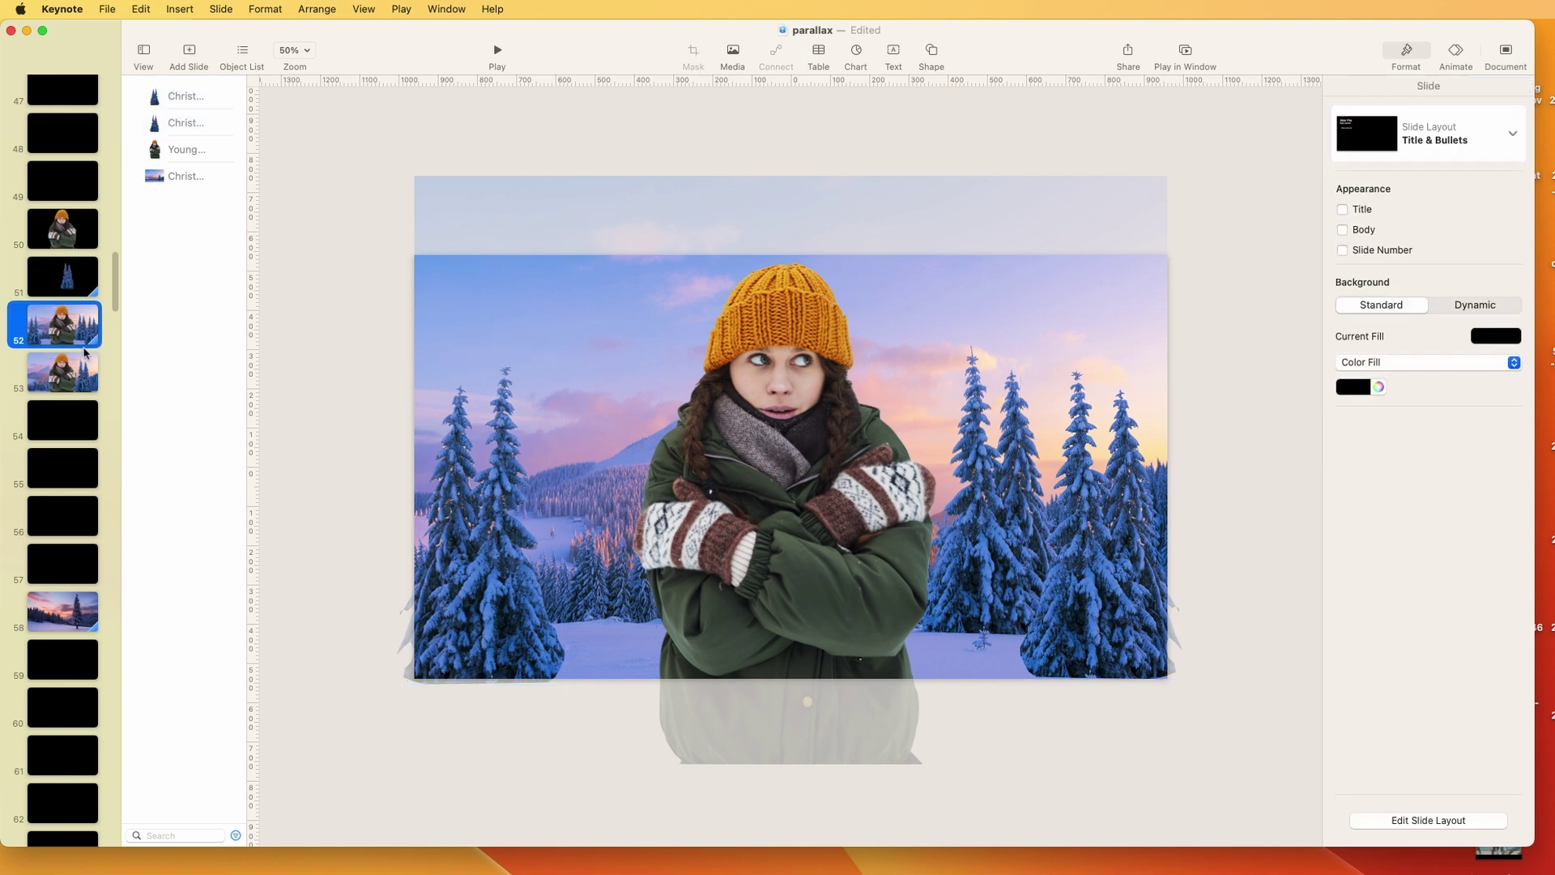
pyautogui.click(73, 374)
pyautogui.press('super+v')
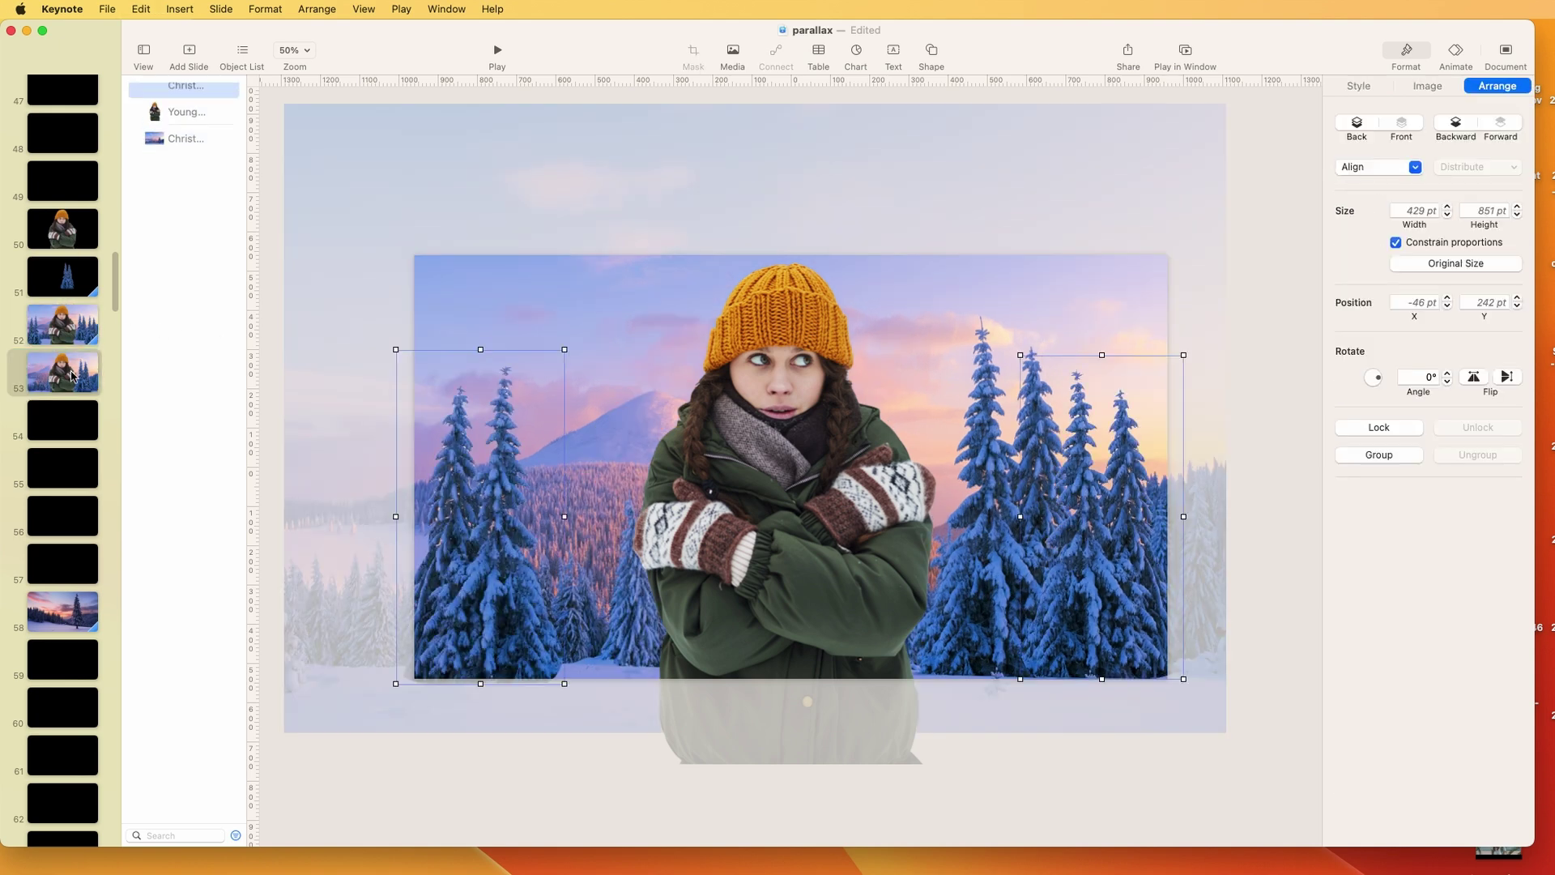
pyautogui.click(493, 723)
pyautogui.click(511, 683)
pyautogui.moveTo(492, 683); pyautogui.dragTo(493, 711)
pyautogui.moveTo(511, 607); pyautogui.dragTo(512, 607)
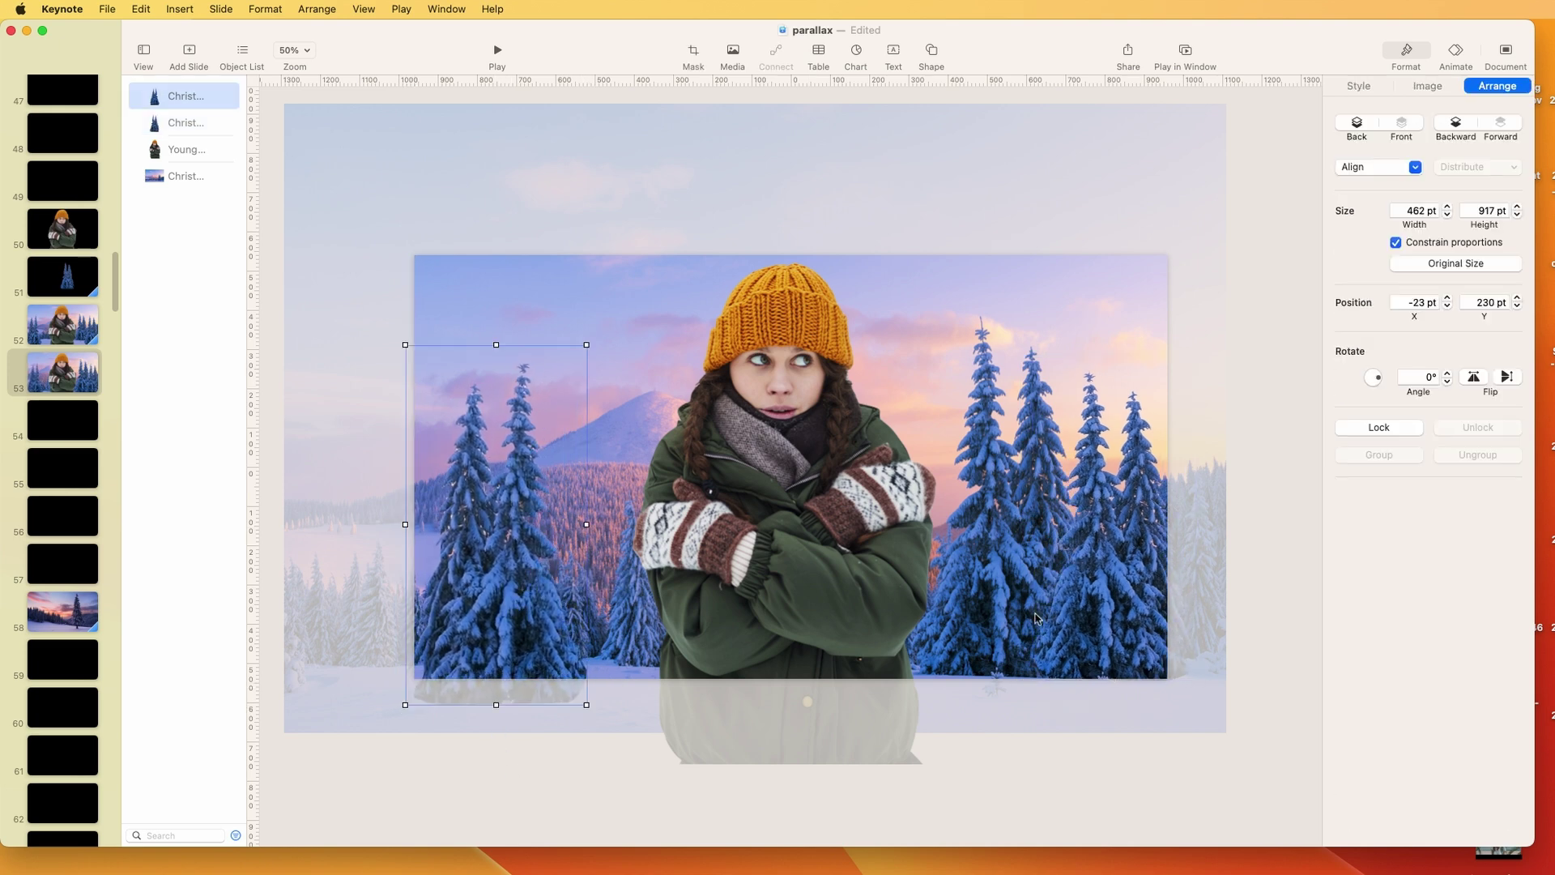
pyautogui.moveTo(1035, 622); pyautogui.dragTo(1102, 607)
pyautogui.press('alt+super+p')
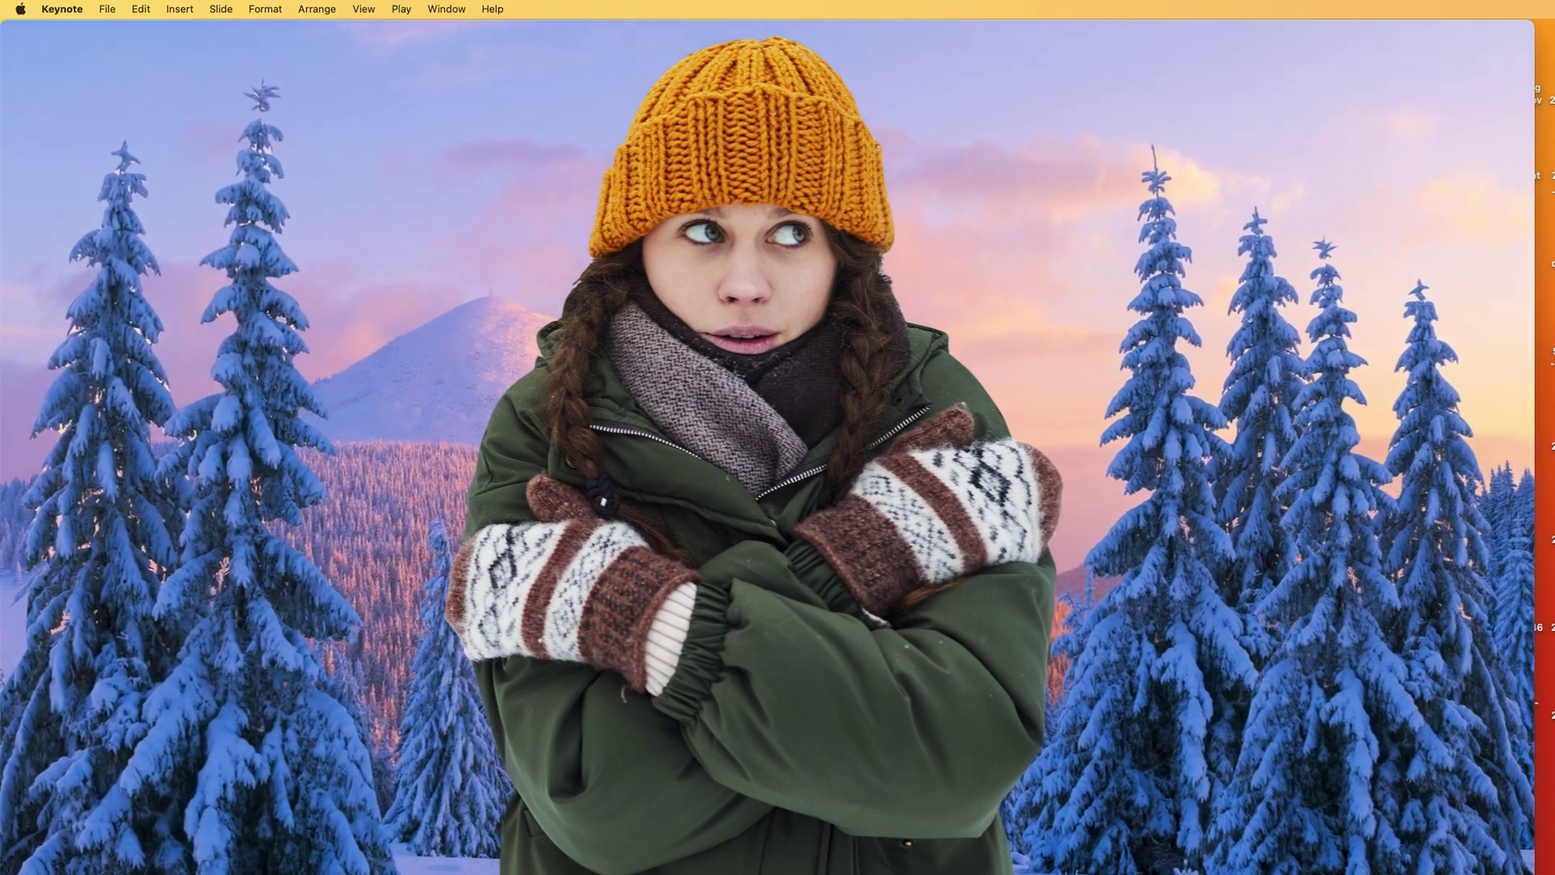
pyautogui.press('Escape')
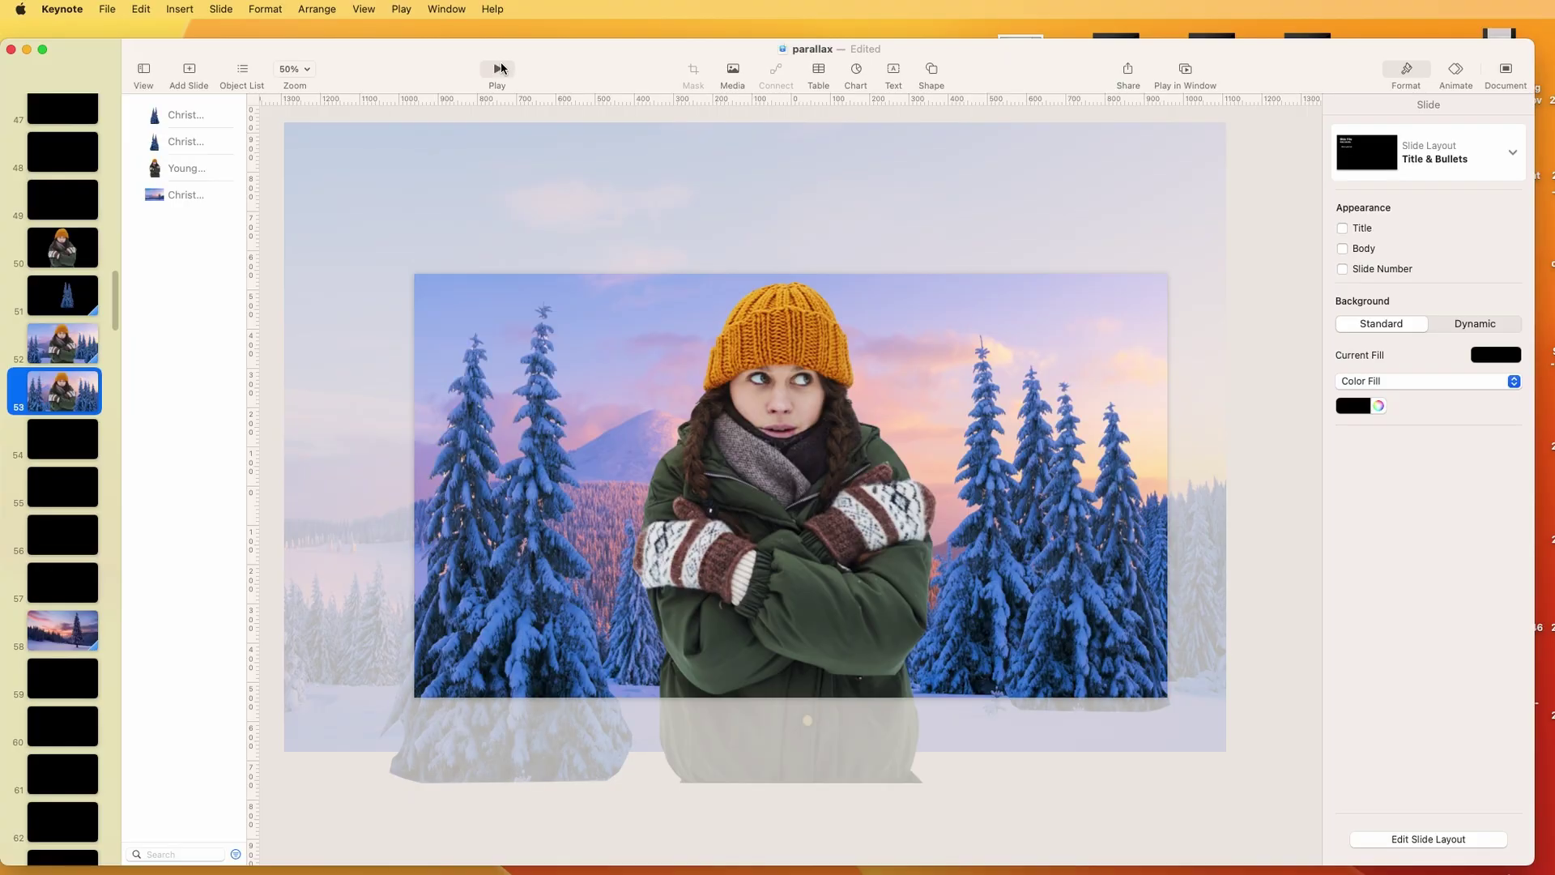